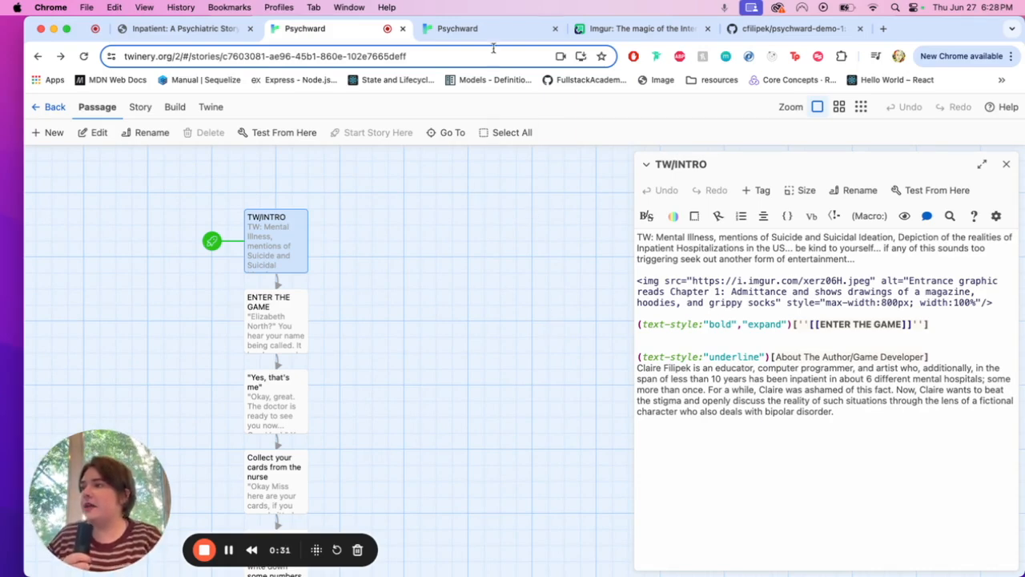
Step: Open the published game from the psychward-demo-1 GitHub repository and read through its Chapter 1 intro page
click(790, 31)
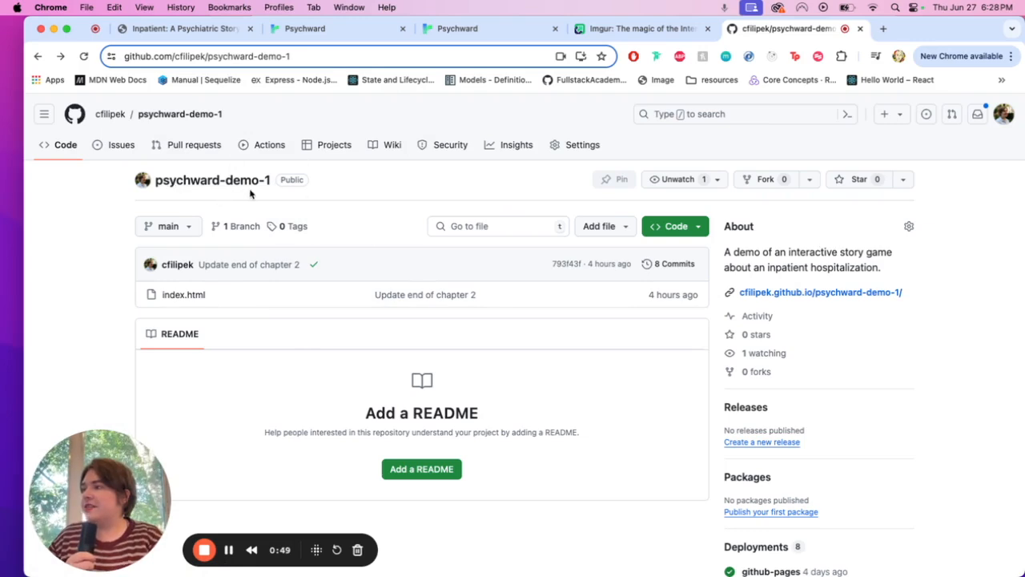
click(854, 293)
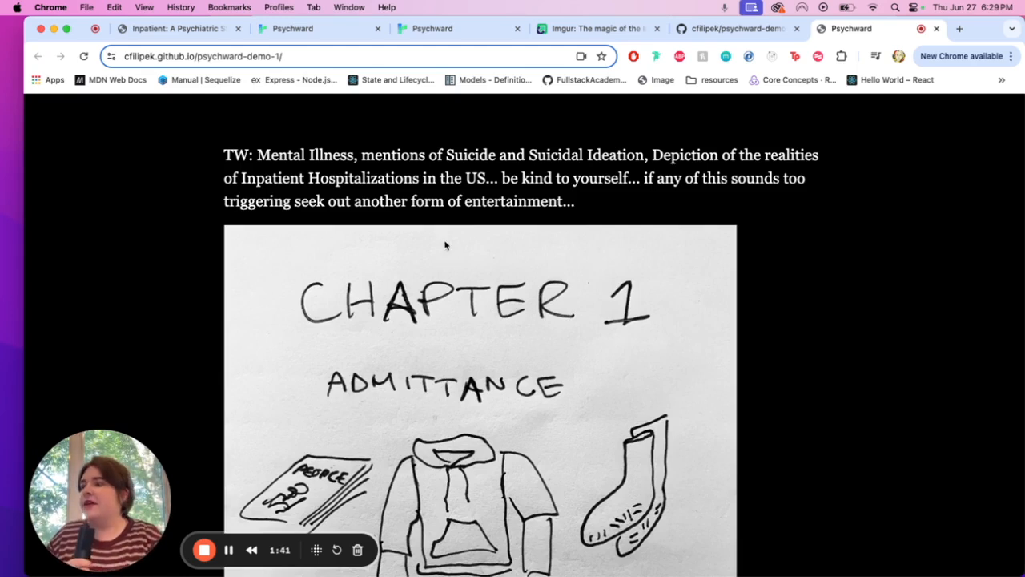
scroll(538, 327, down, 2)
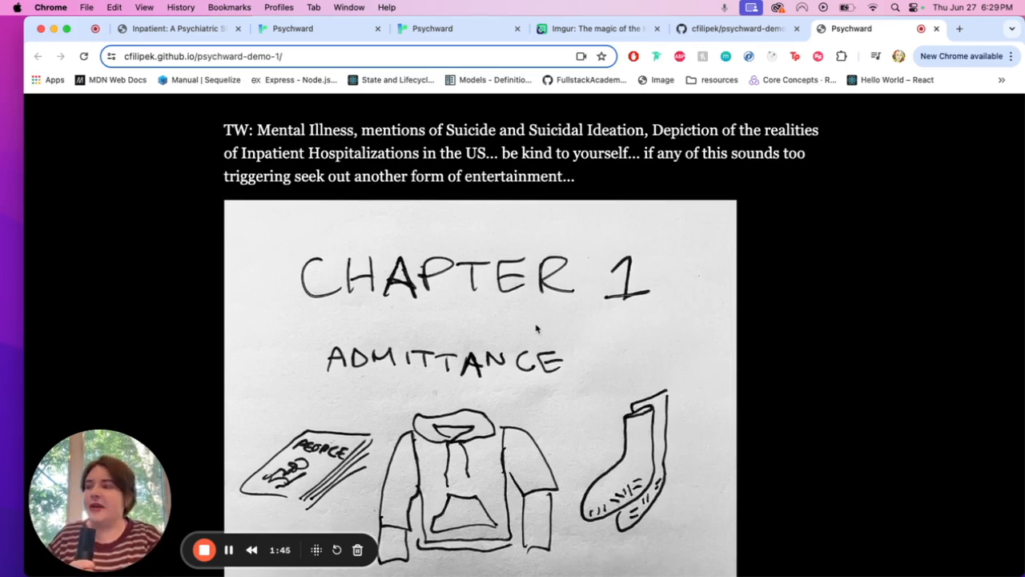
scroll(537, 328, down, 3)
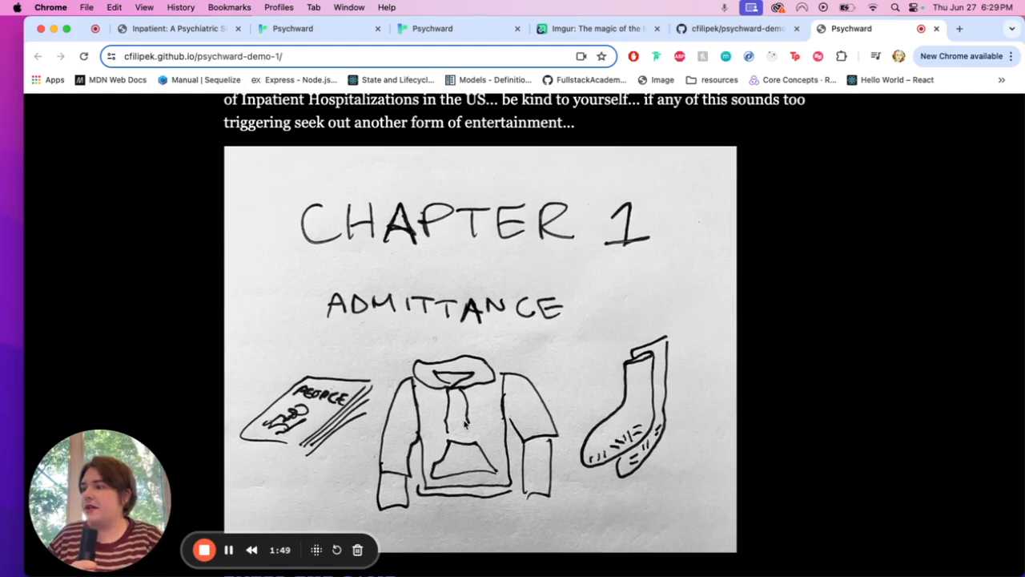
scroll(486, 363, down, 2)
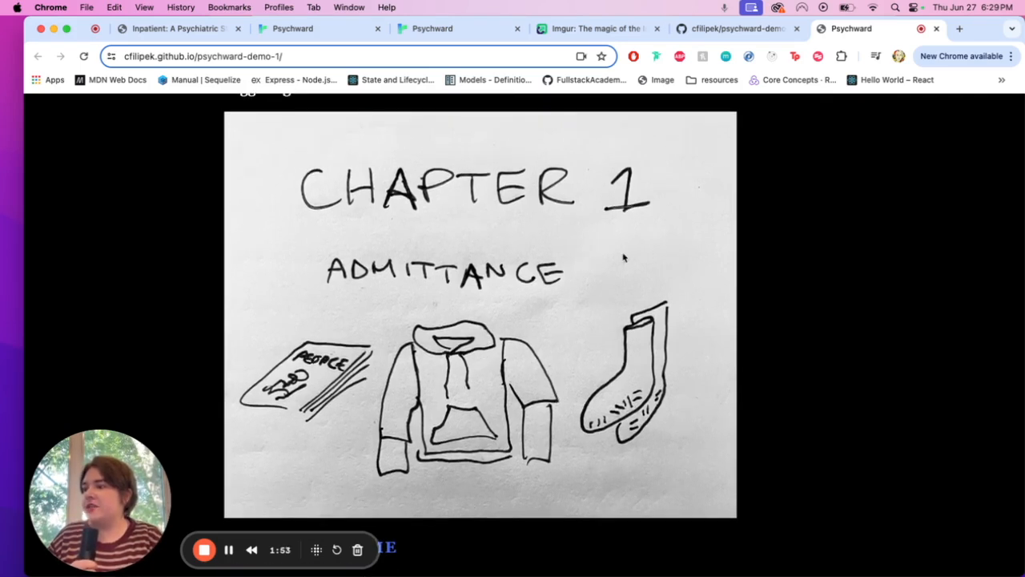
scroll(581, 335, down, 2)
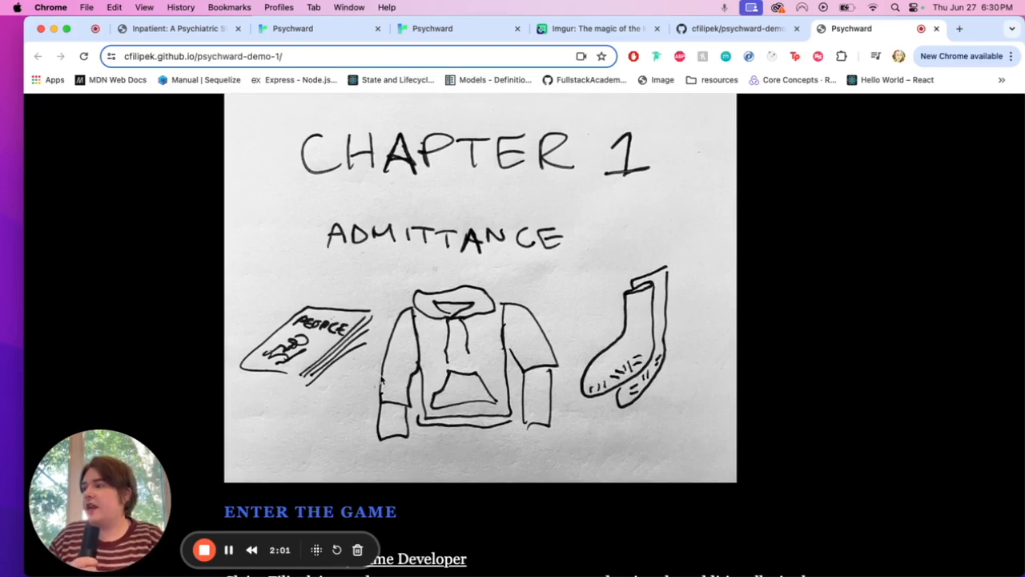
scroll(377, 393, down, 5)
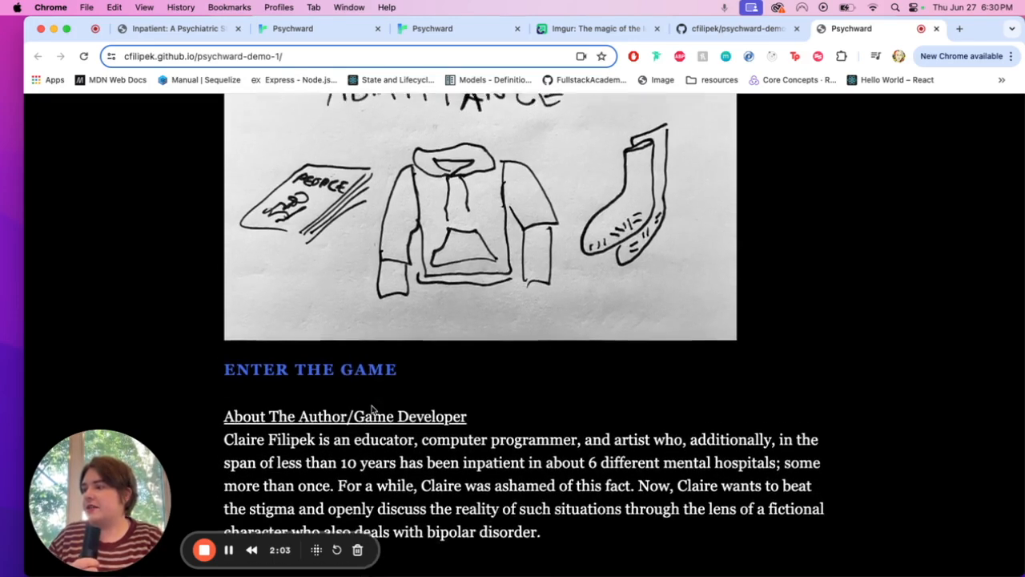
scroll(419, 330, up, 5)
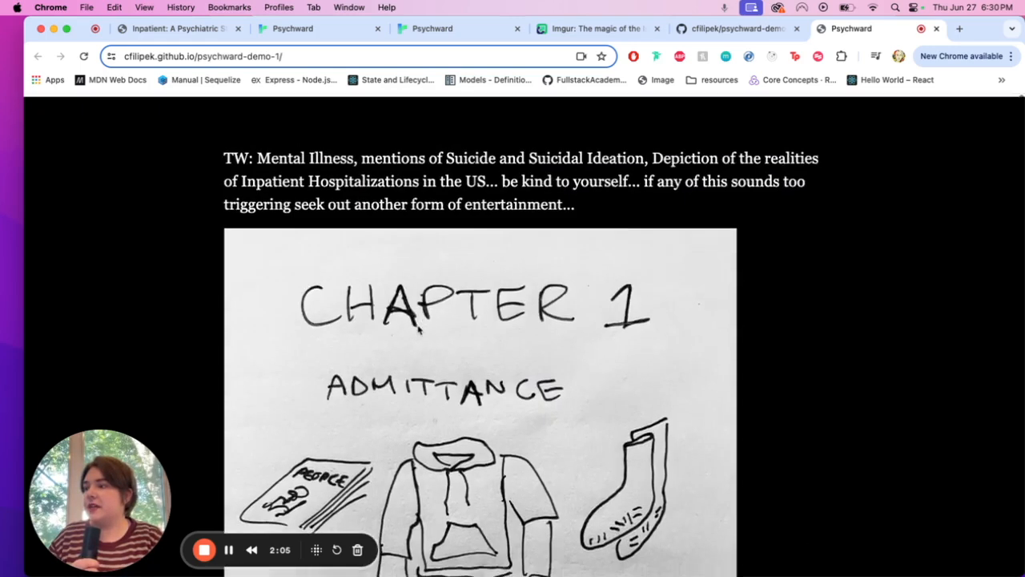
scroll(418, 330, down, 3)
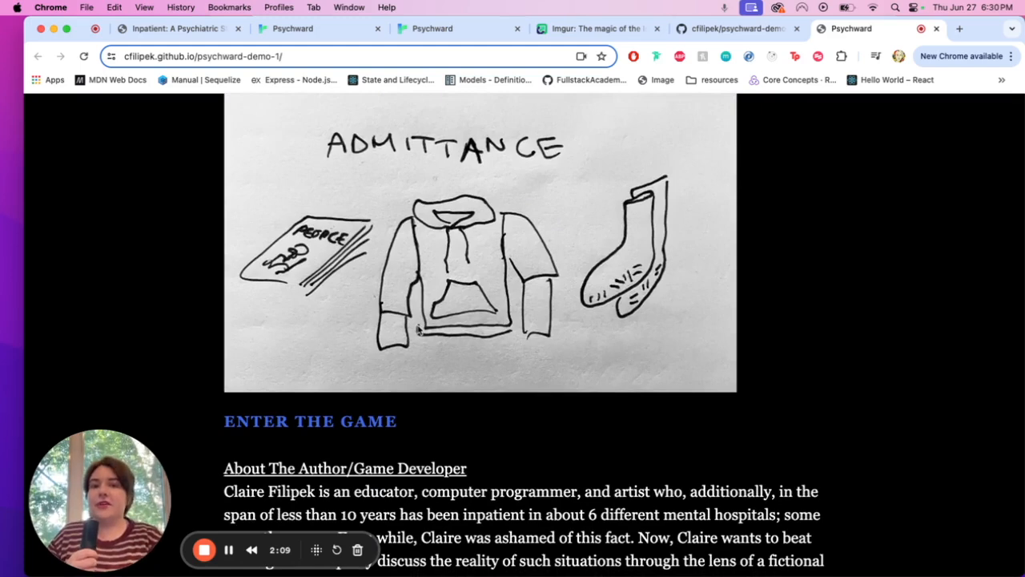
scroll(418, 330, down, 2)
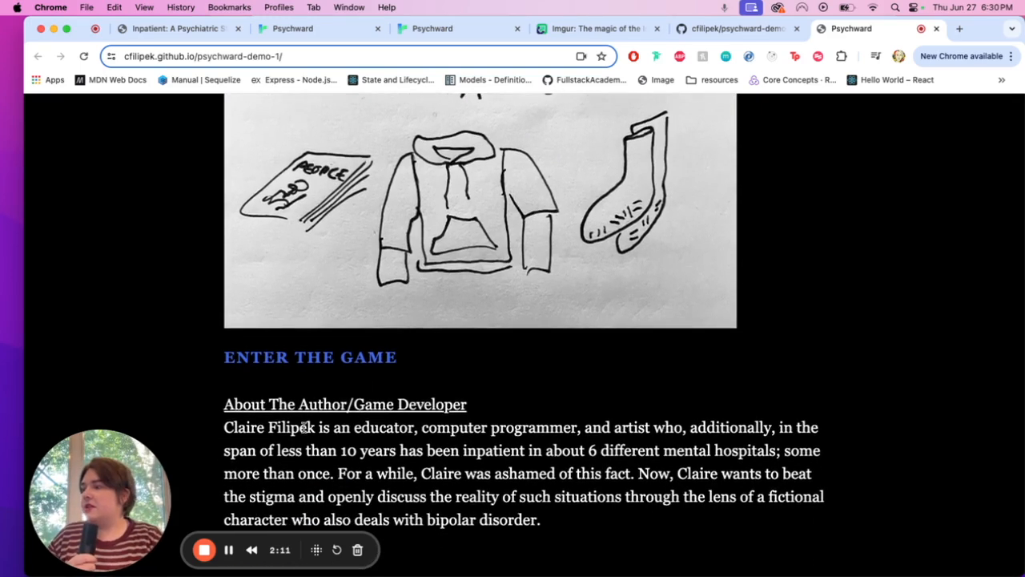
triple_click(331, 450)
click(331, 450)
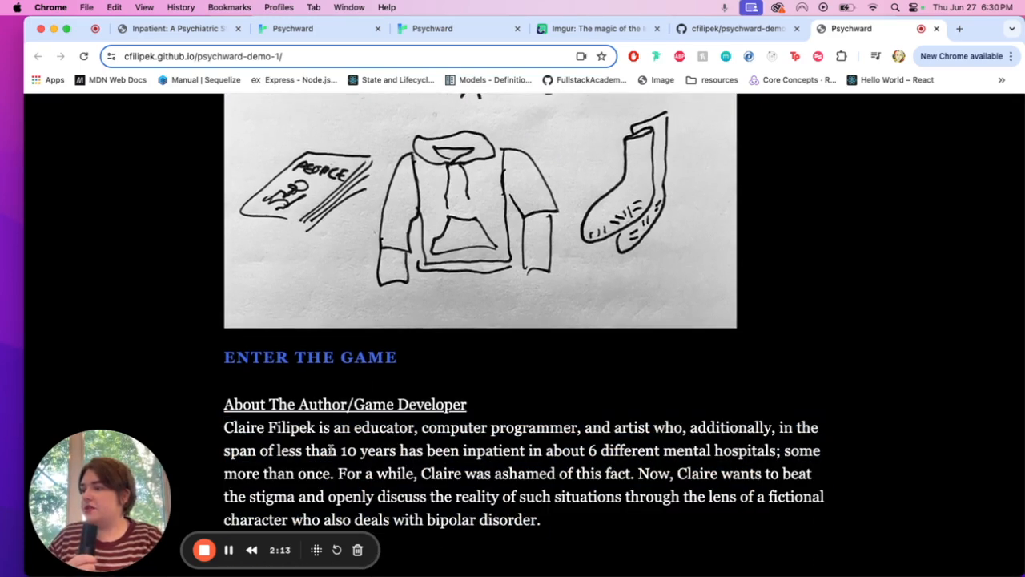
scroll(331, 450, down, 1)
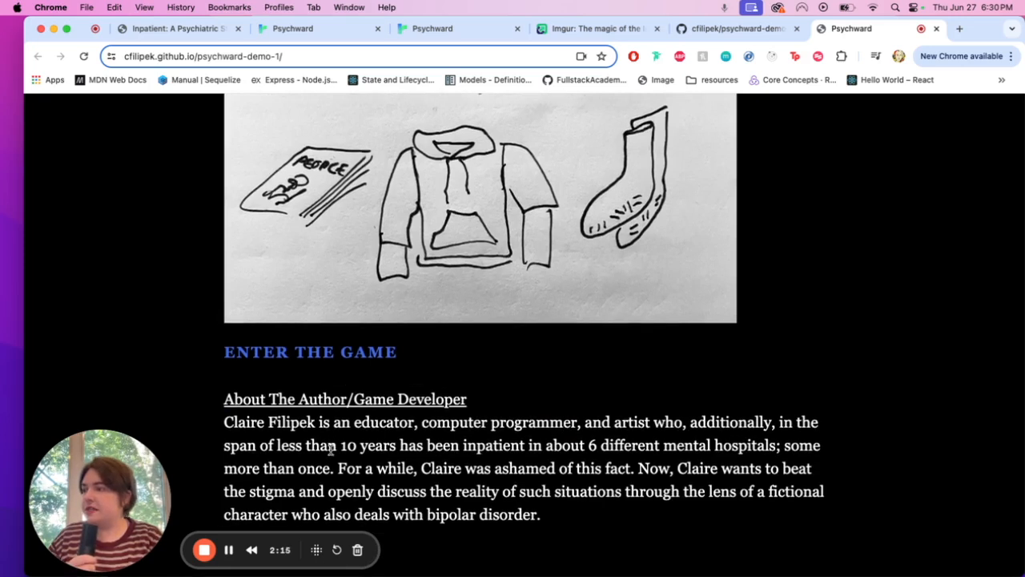
Step: Enter the game and follow the story links "Yes, that's me" and "Collect your cards from the nurse"
click(355, 357)
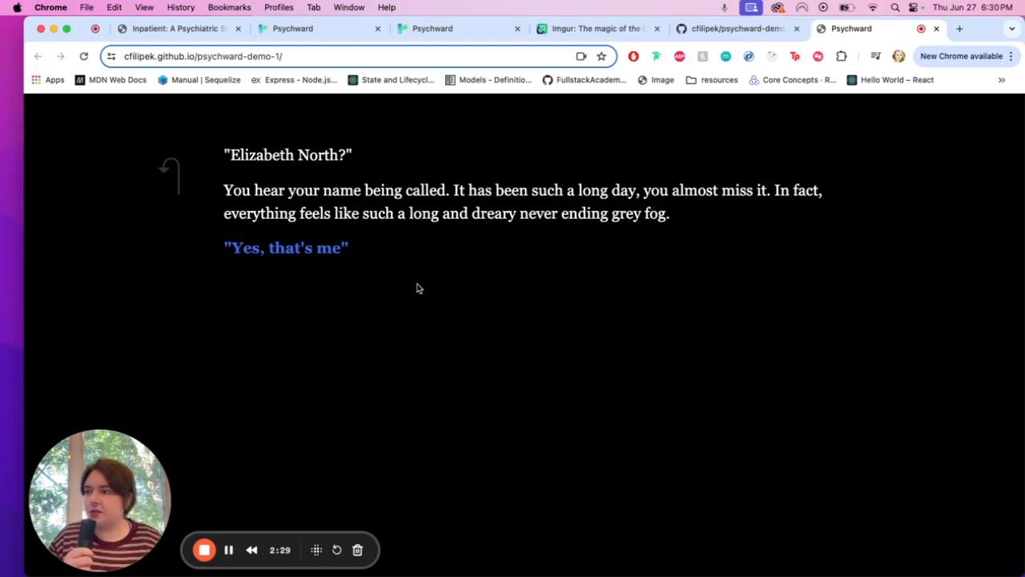
click(312, 250)
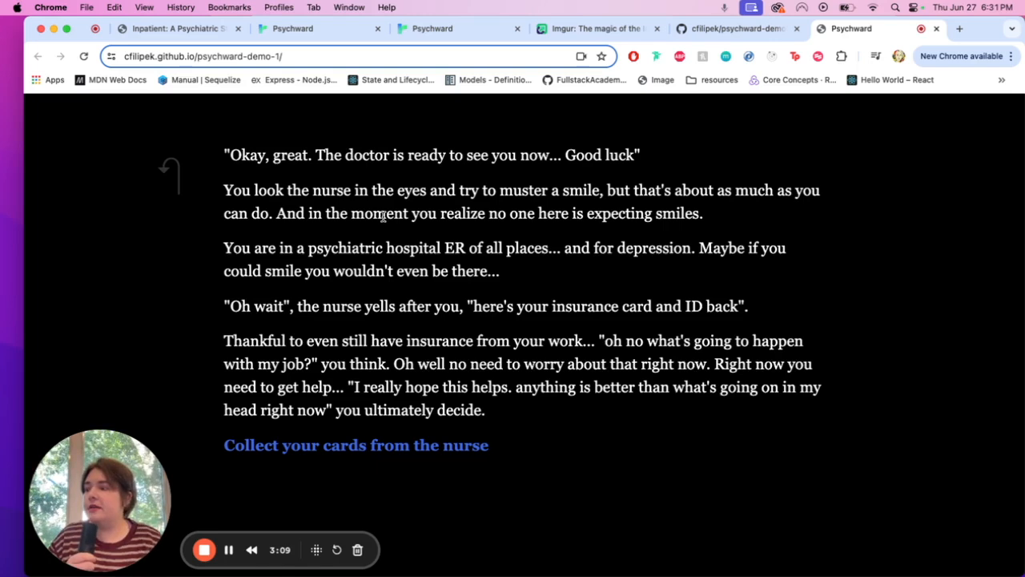
click(365, 449)
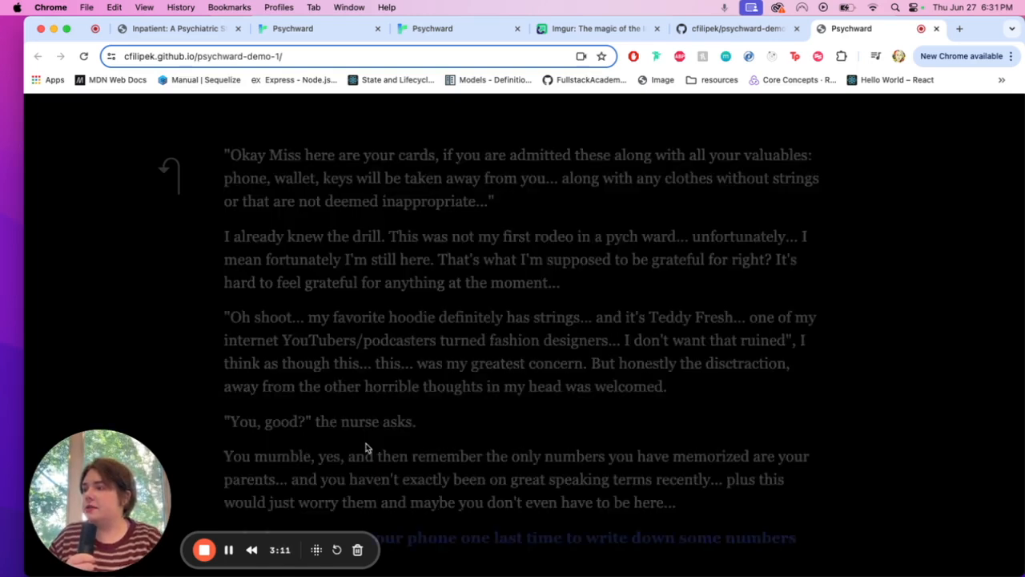
scroll(430, 297, down, 1)
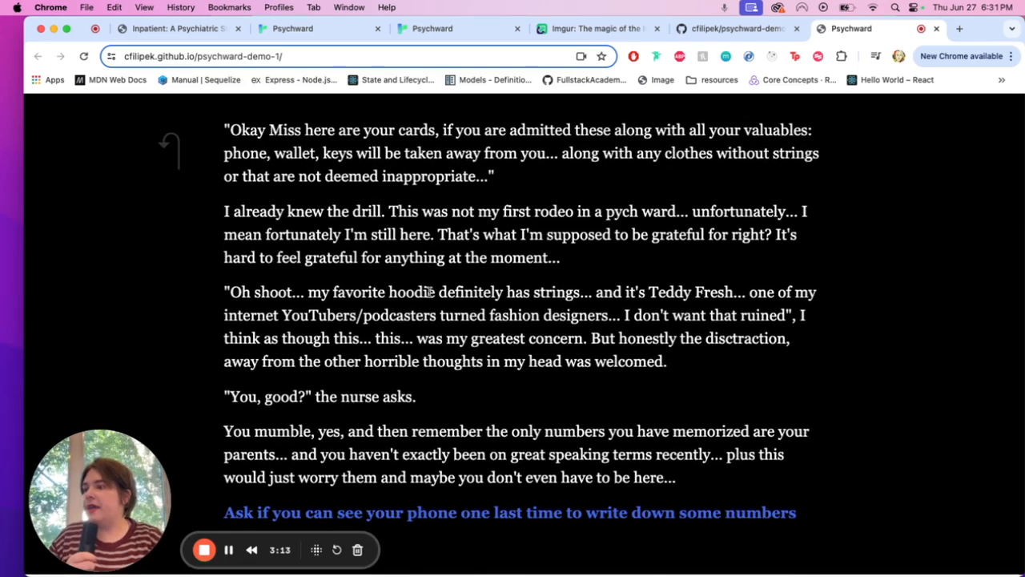
Step: Return to the Psychward story in the Twine editor and look over its story, build and passage commands
click(321, 29)
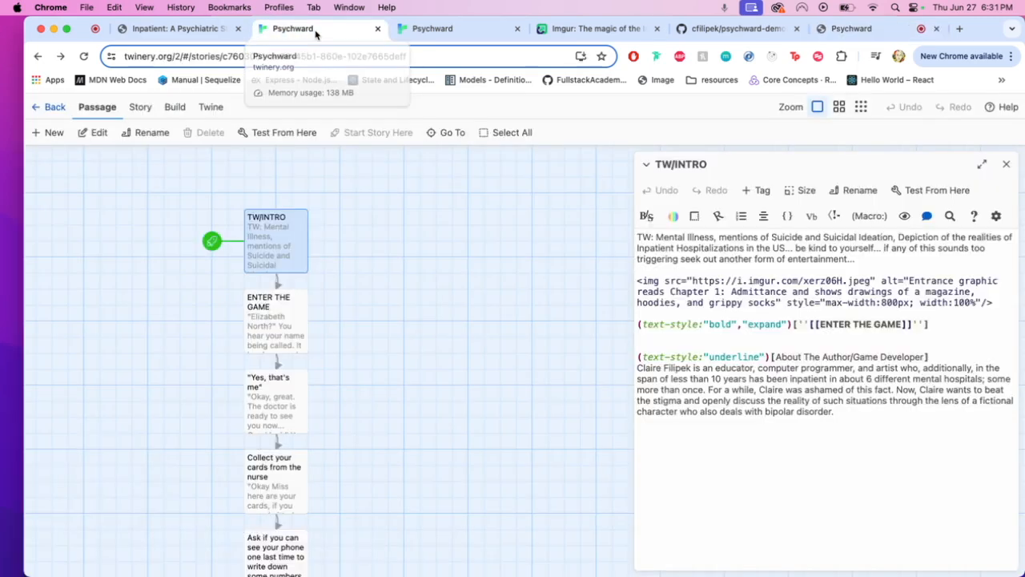
click(145, 112)
click(177, 112)
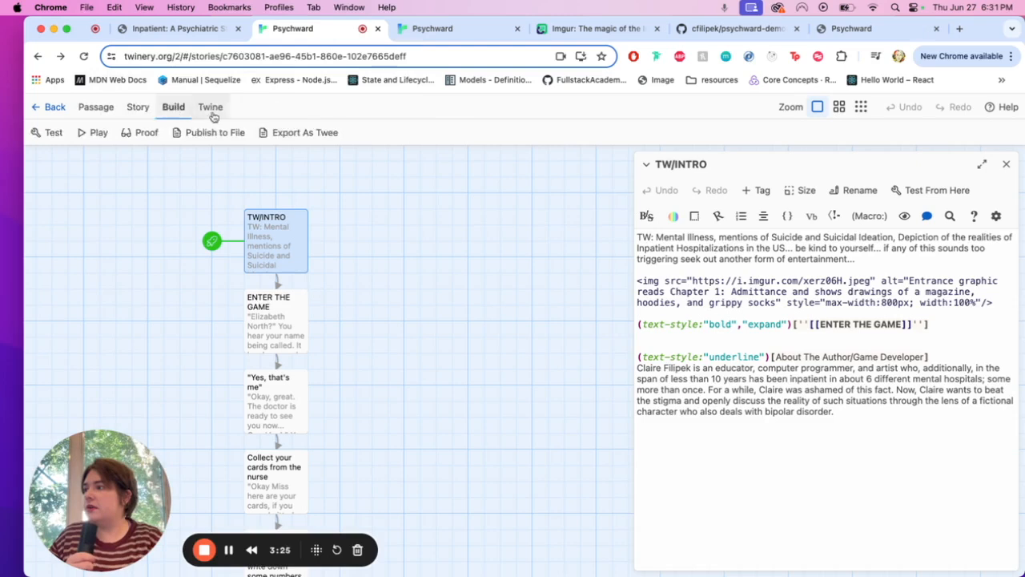
click(98, 109)
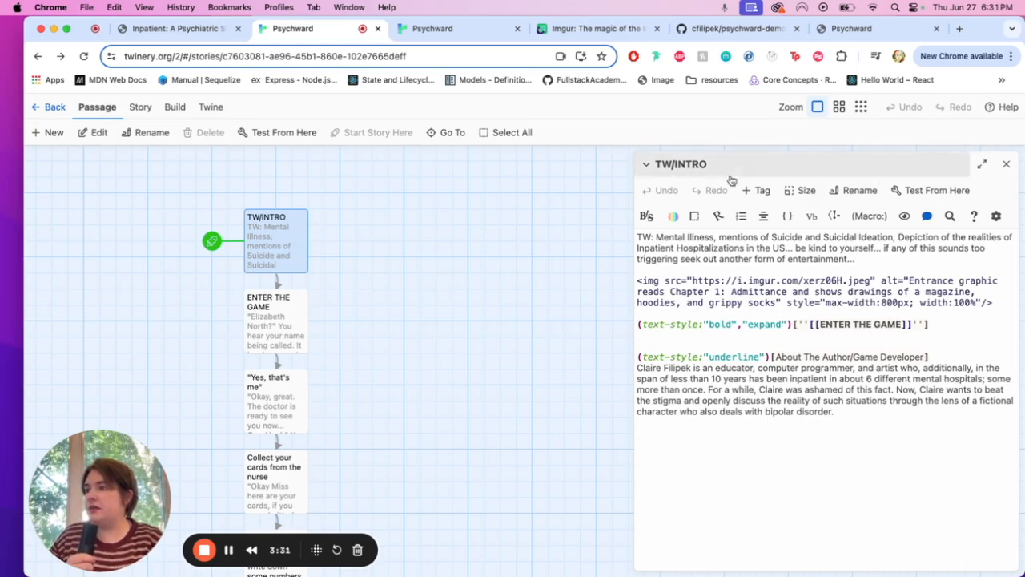
Step: Insert a line of dashes spanning the text width above the trigger warning in the TW/INTRO passage
double_click(654, 249)
triple_click(654, 249)
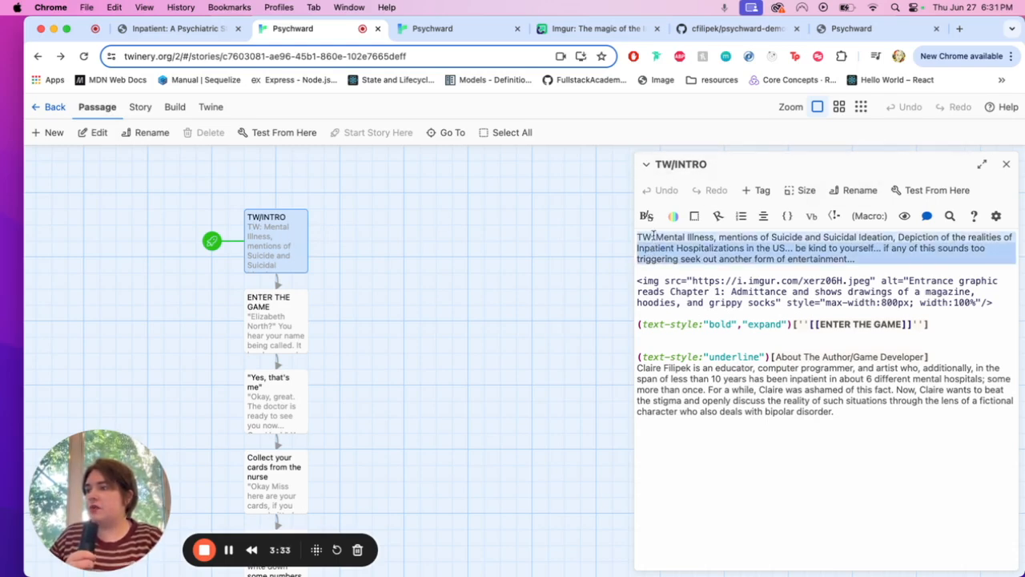
click(654, 238)
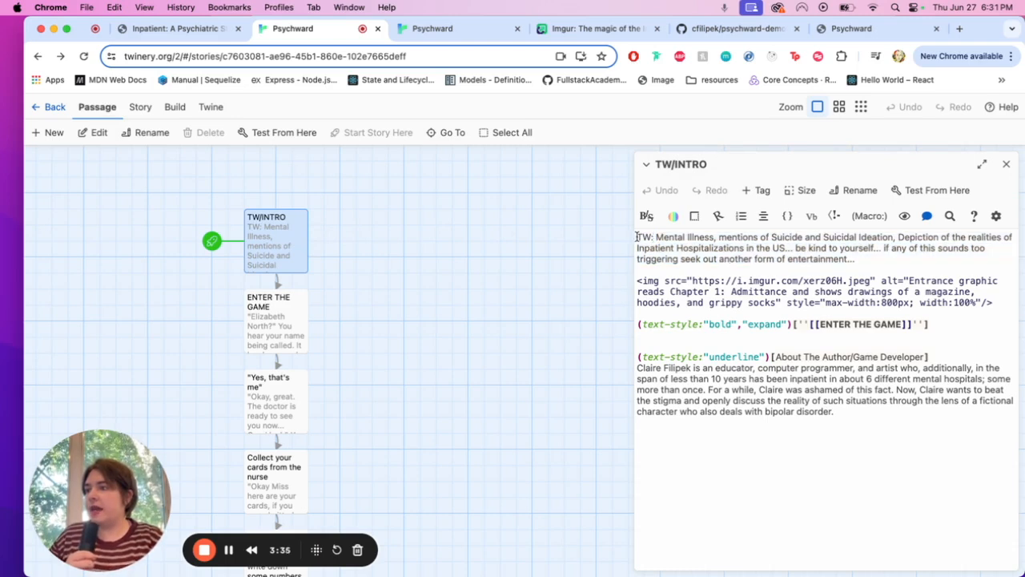
key(Return)
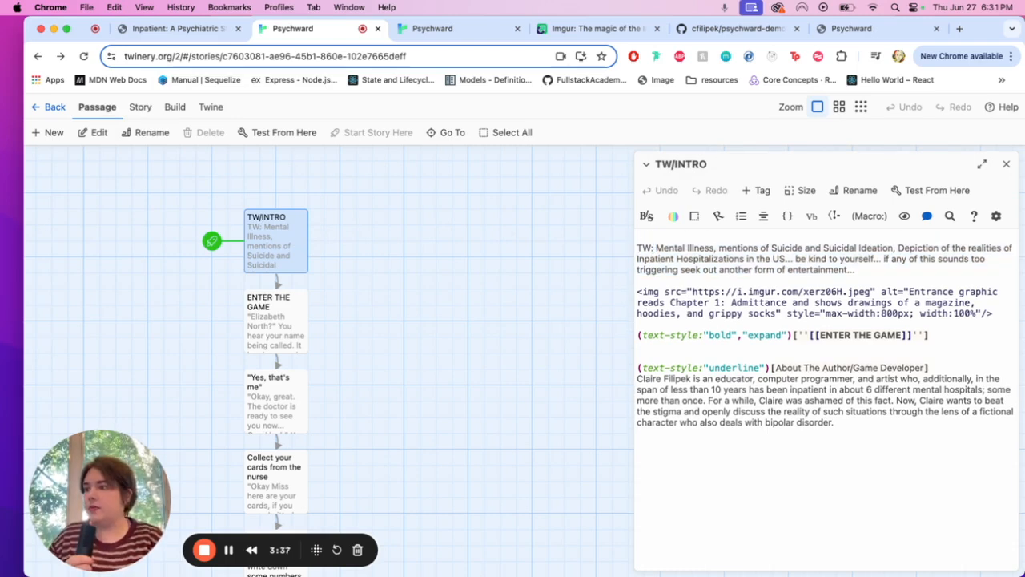
text(--)
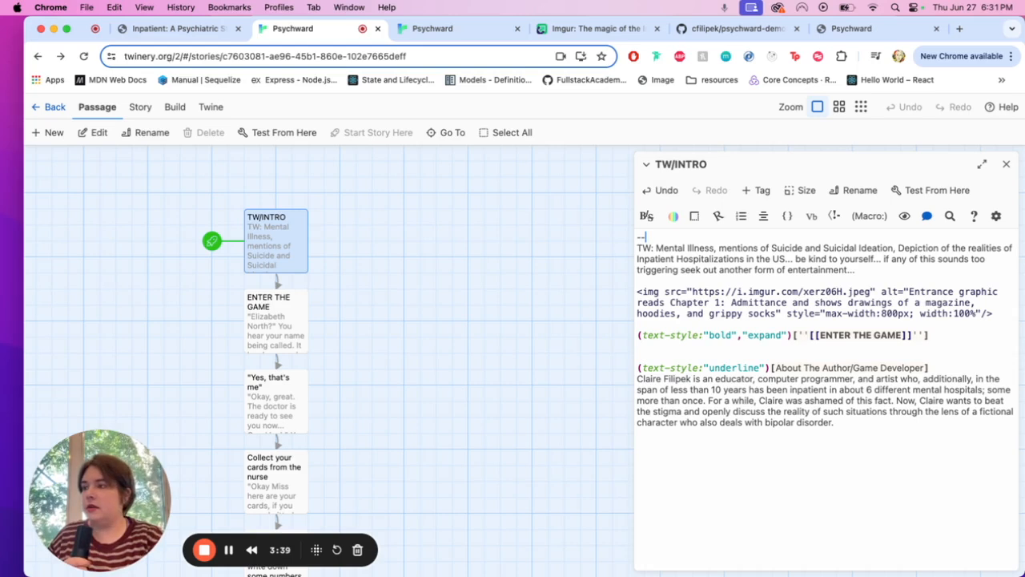
text(---------------------------------------)
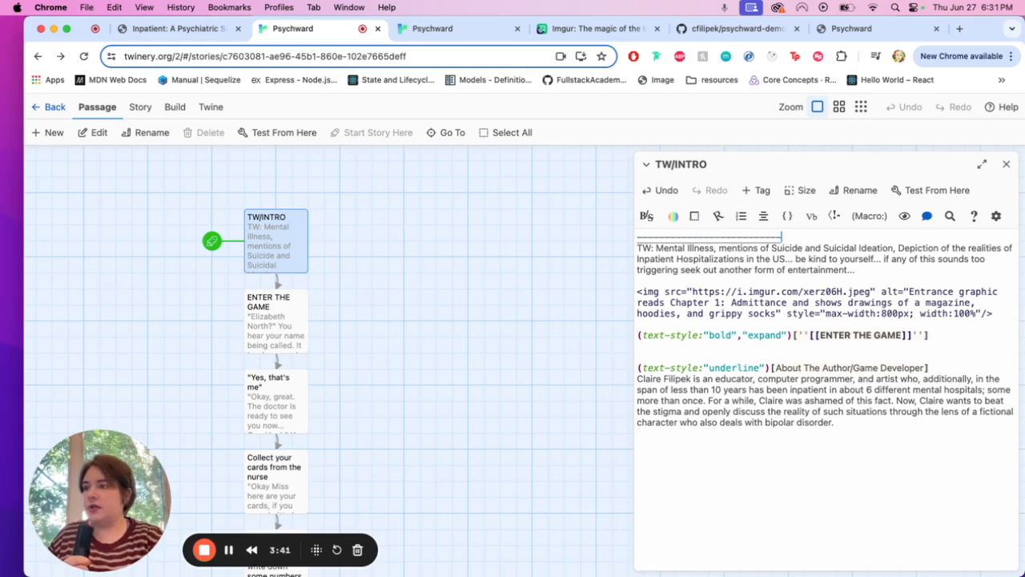
text(-------------------------------------------------)
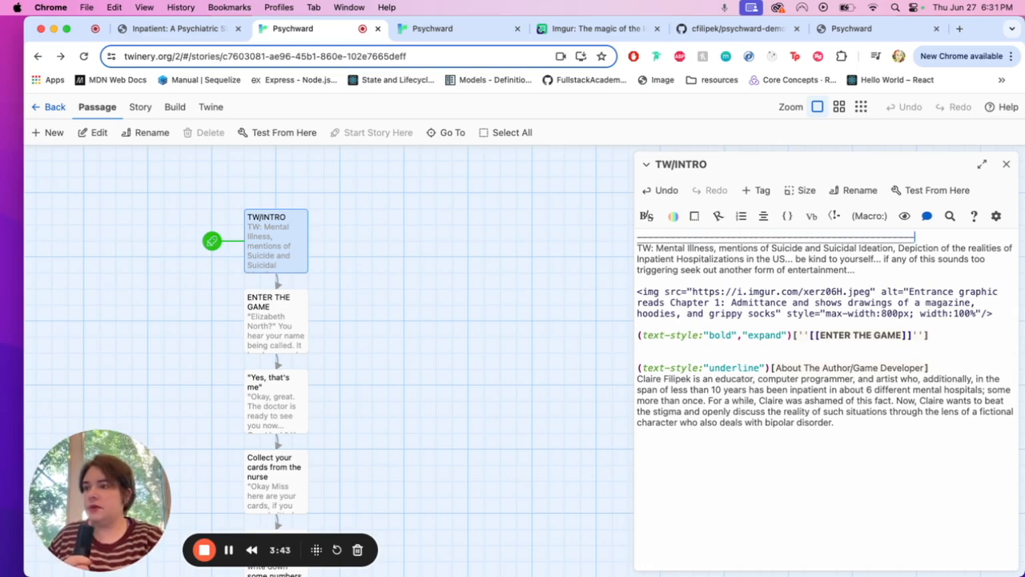
text(-------------------------------)
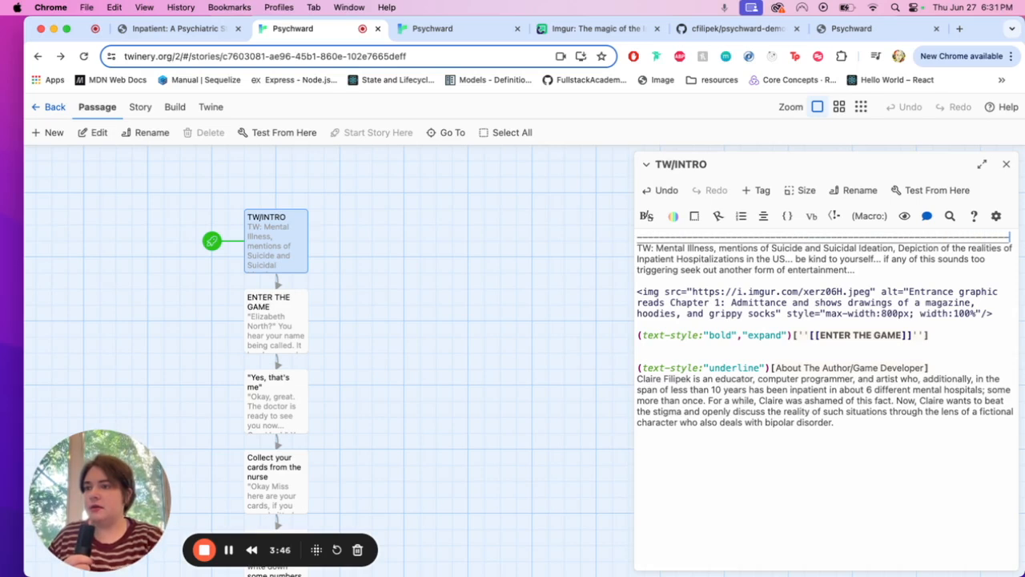
Step: Add a matching line of dashes below the trigger warning and extend the upper line to the same width
click(894, 272)
text(--------------)
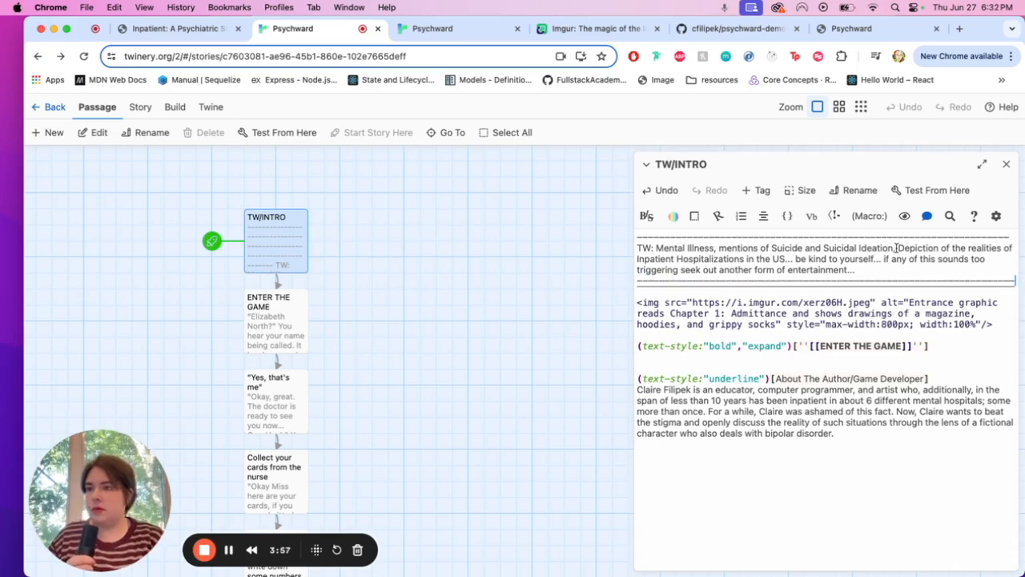
click(1013, 238)
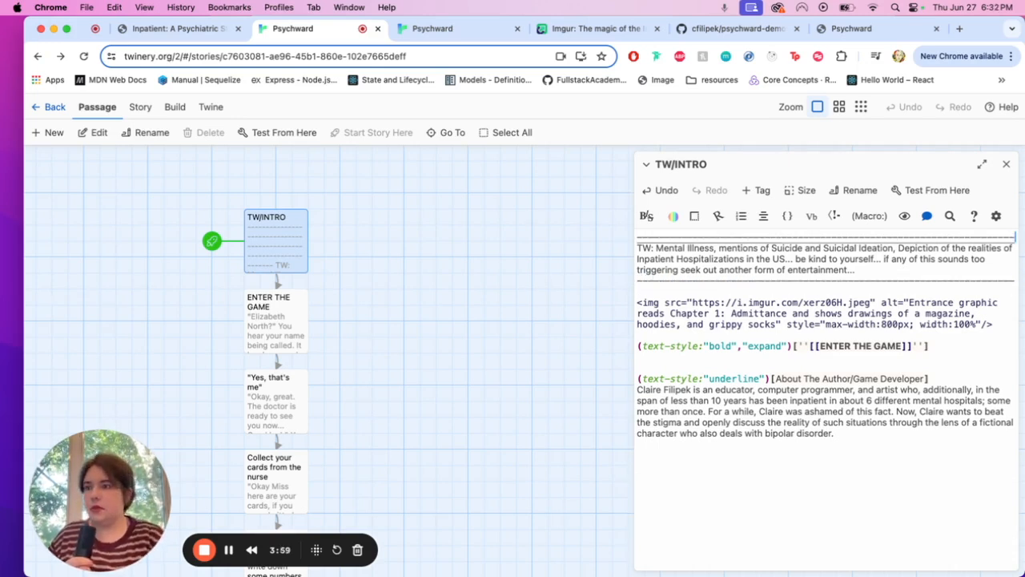
Step: Try to test the story from the TW/INTRO passage, compare with the earlier test page, and return to the story editor
click(927, 191)
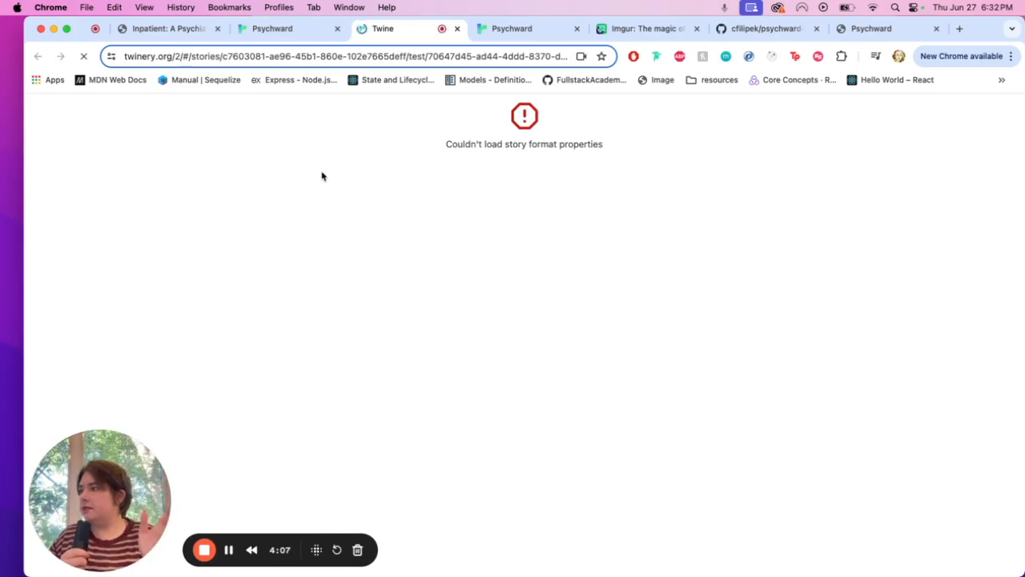
click(519, 29)
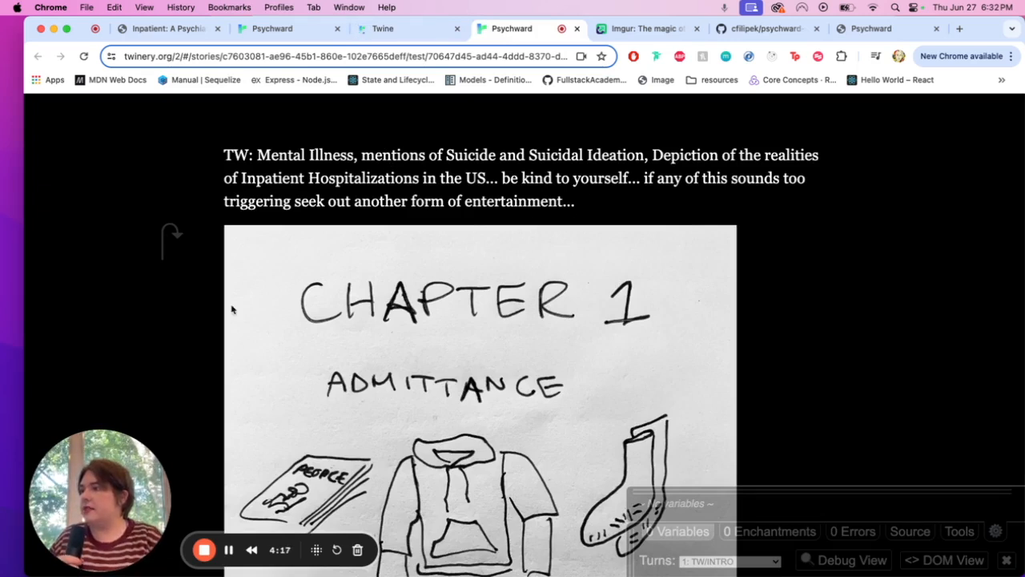
click(419, 30)
click(84, 58)
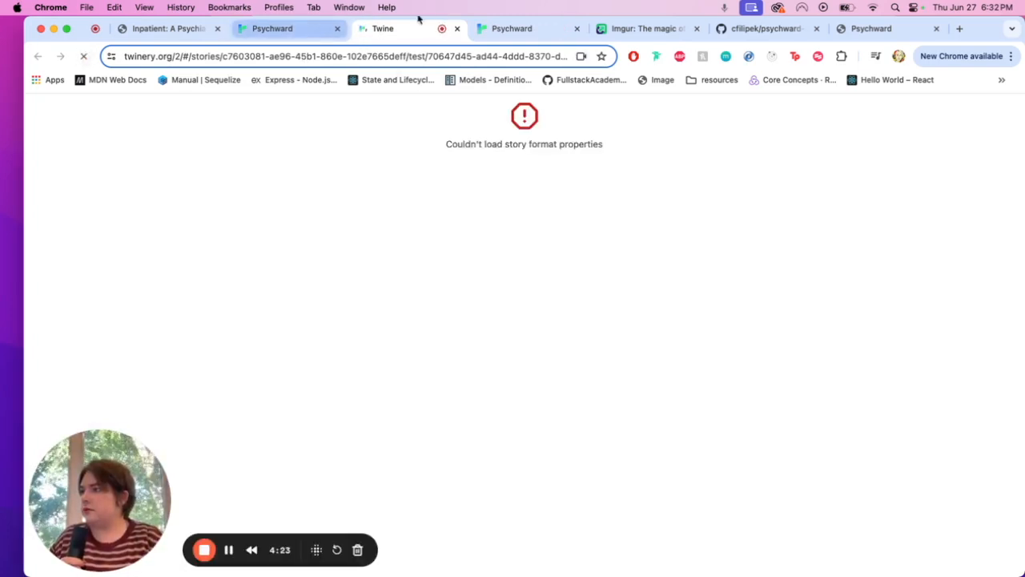
click(458, 30)
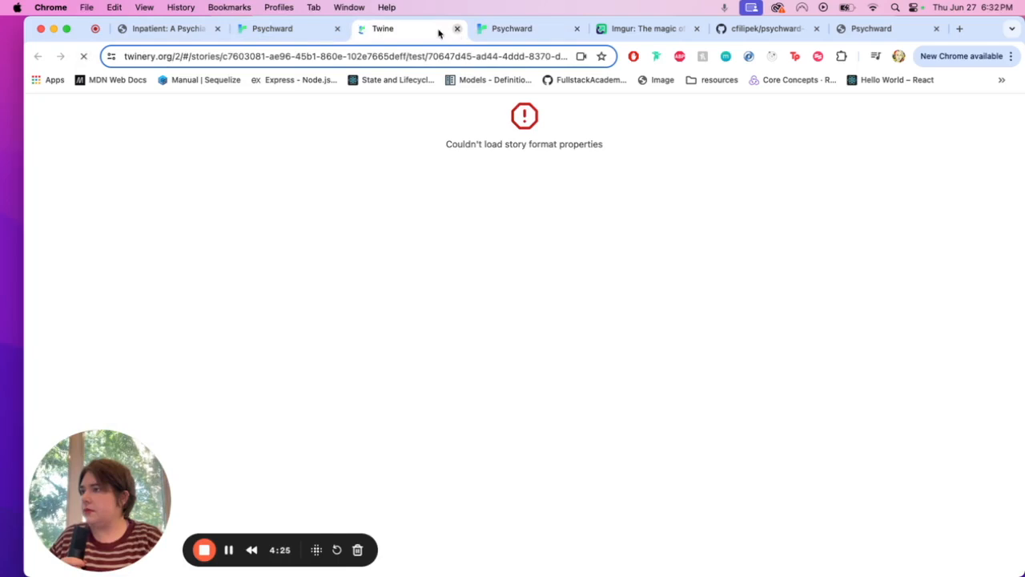
click(298, 30)
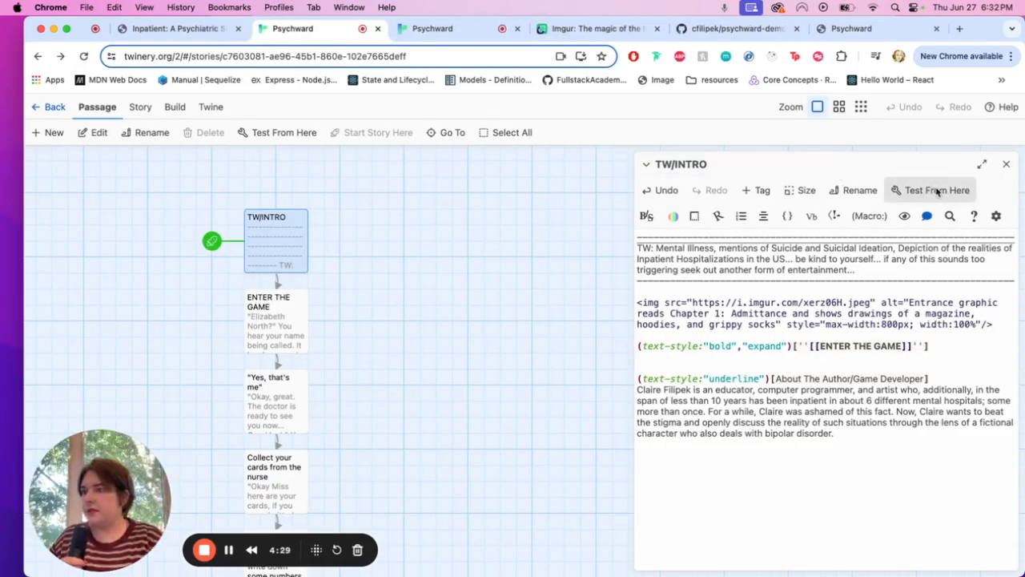
Step: Test the story from the TW/INTRO passage and check the divider lines around the trigger warning
click(938, 191)
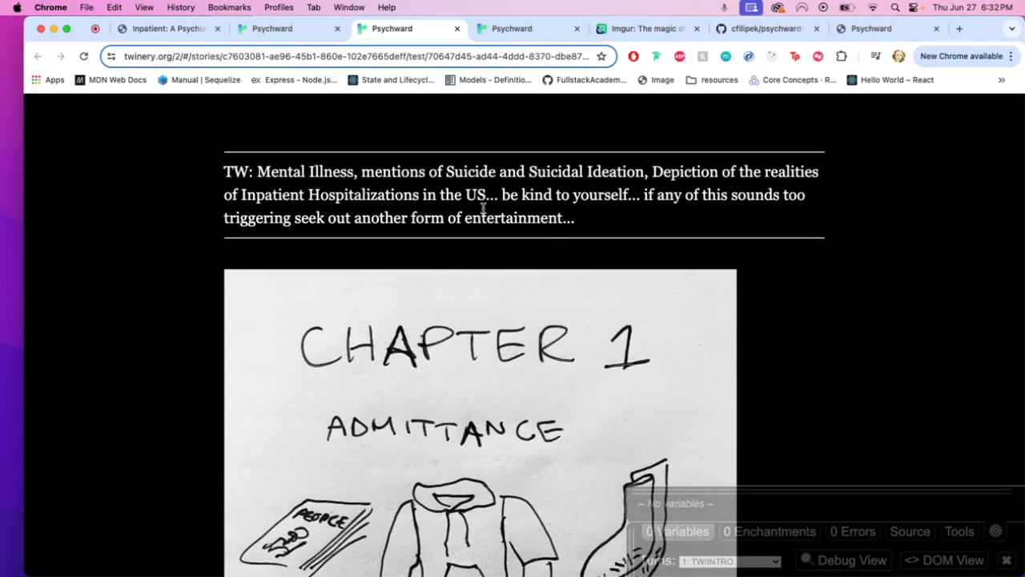
scroll(483, 209, down, 1)
scroll(483, 209, down, 1)
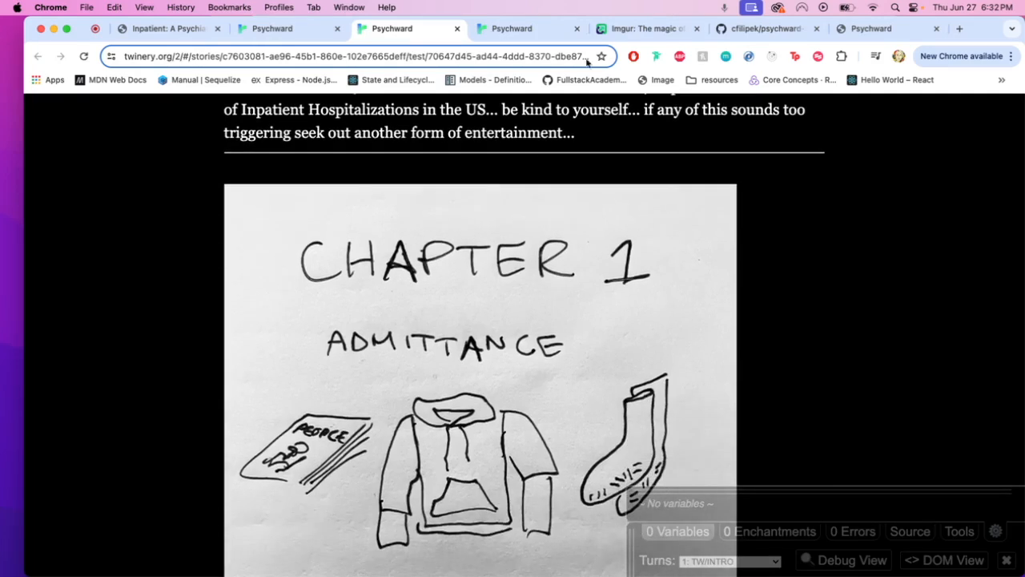
Step: Return to the Psychward story editor and clear the passage selection on the story map
click(95, 29)
click(393, 30)
click(96, 28)
click(545, 258)
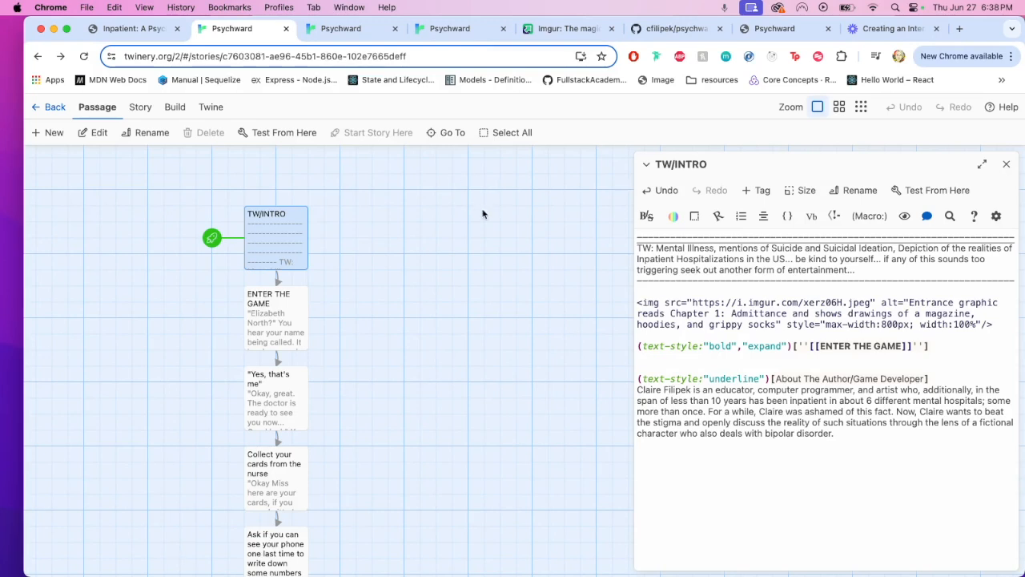
click(418, 253)
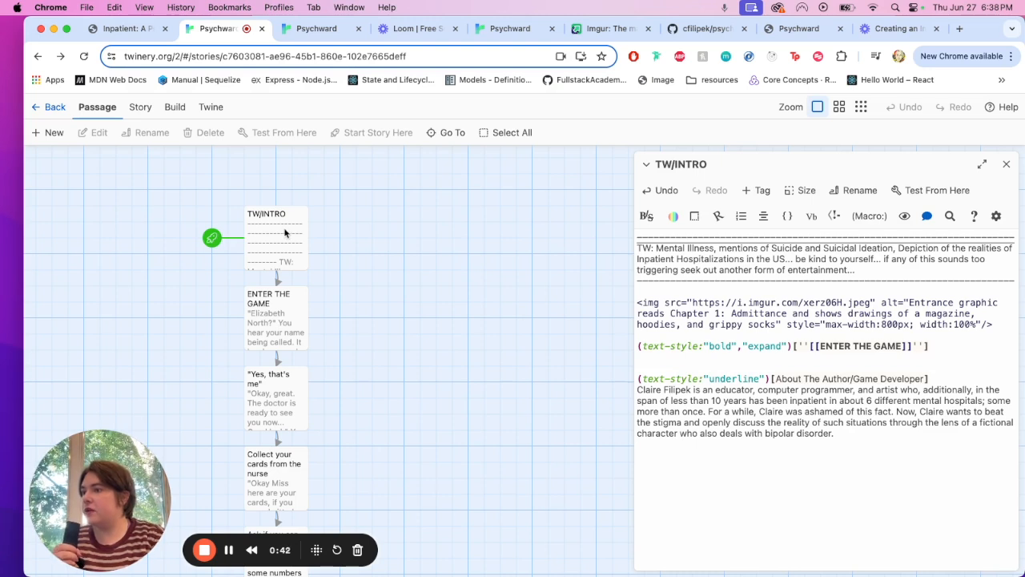
Step: Show the ENTER THE GAME passage on the map and highlight its link line in the TW/INTRO text
click(269, 322)
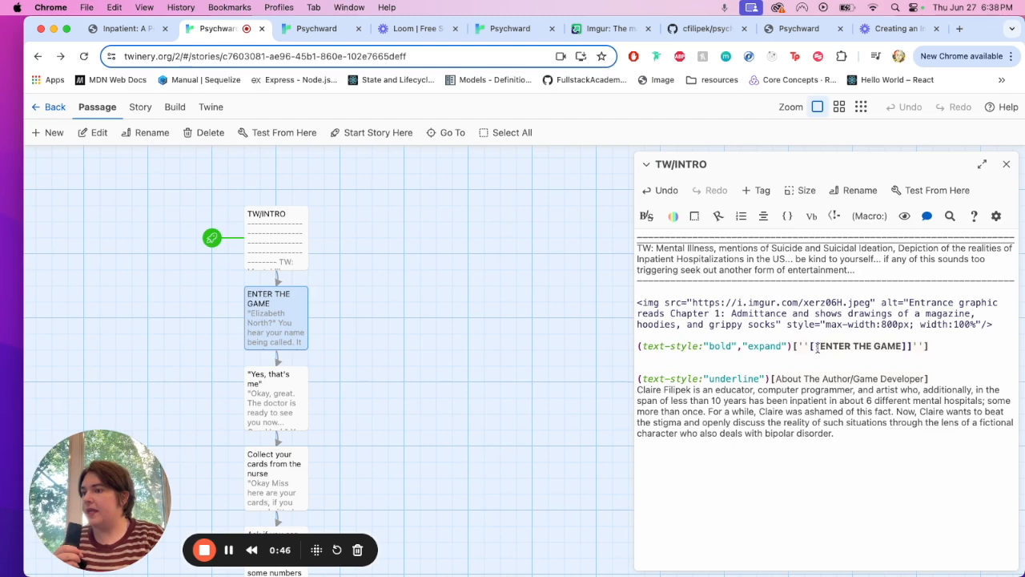
click(816, 347)
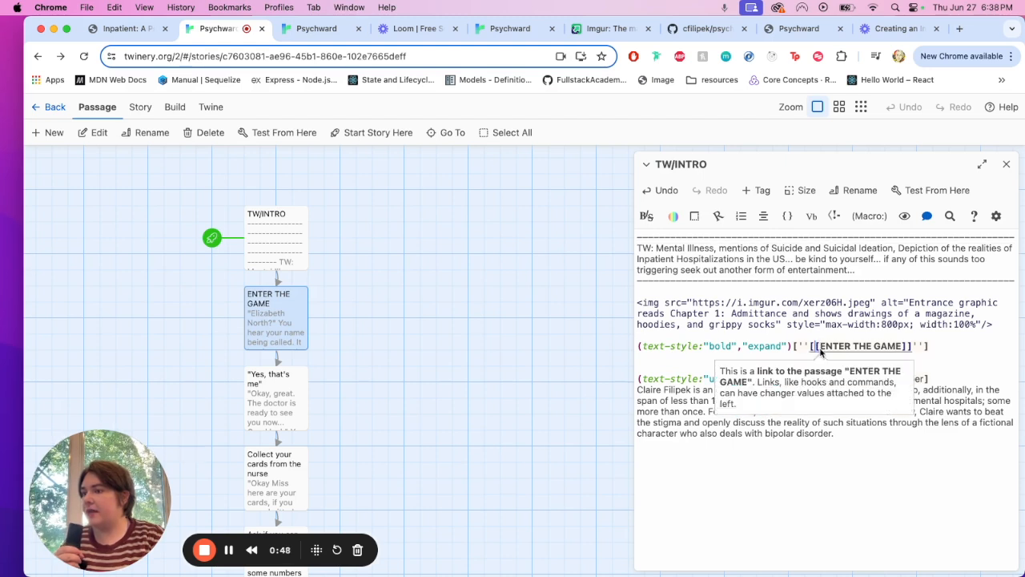
triple_click(879, 346)
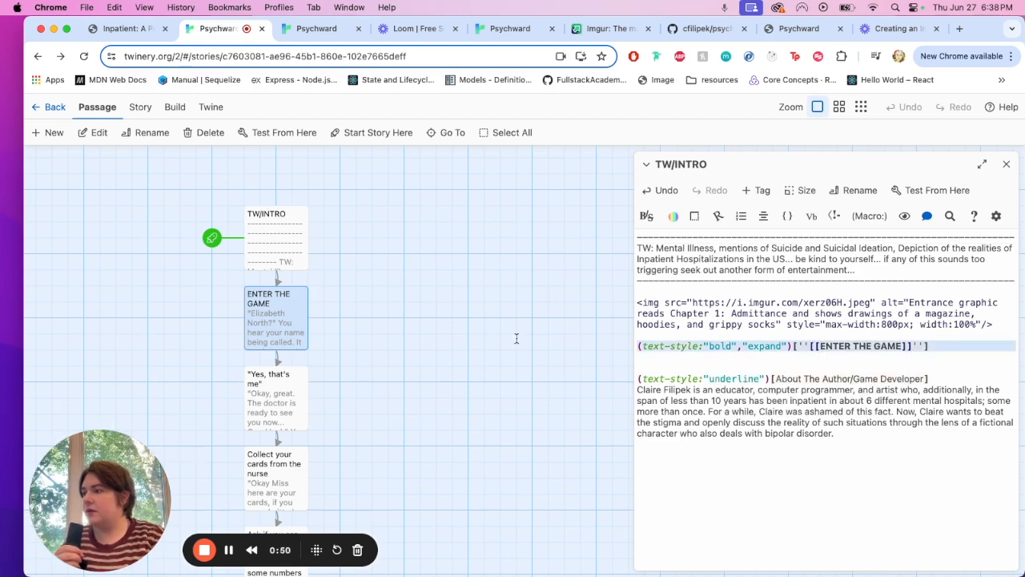
Step: Open the empty "head to bed" passage at the end of the story map for editing
scroll(285, 365, down, 3)
scroll(284, 364, down, 15)
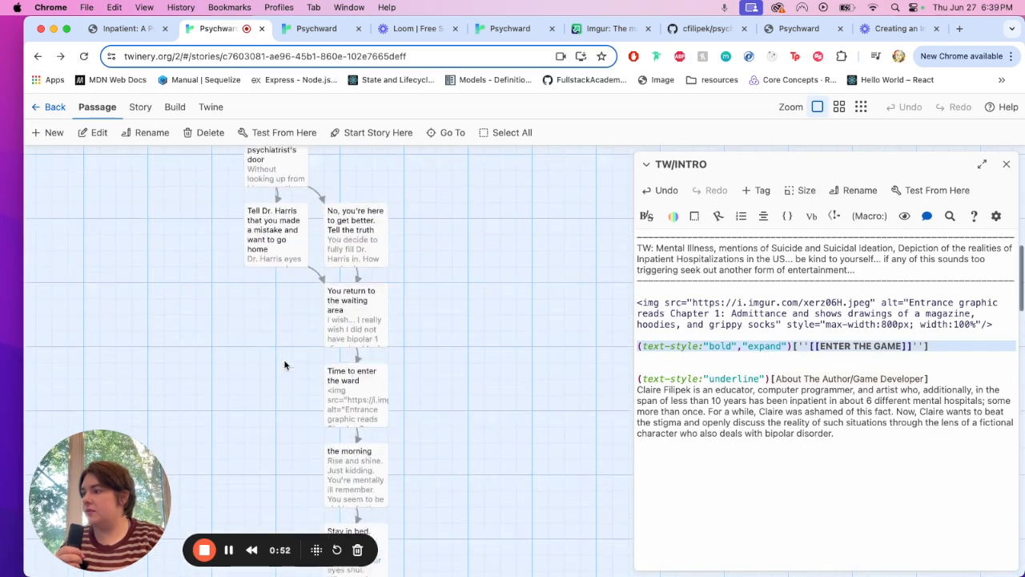
scroll(284, 365, up, 10)
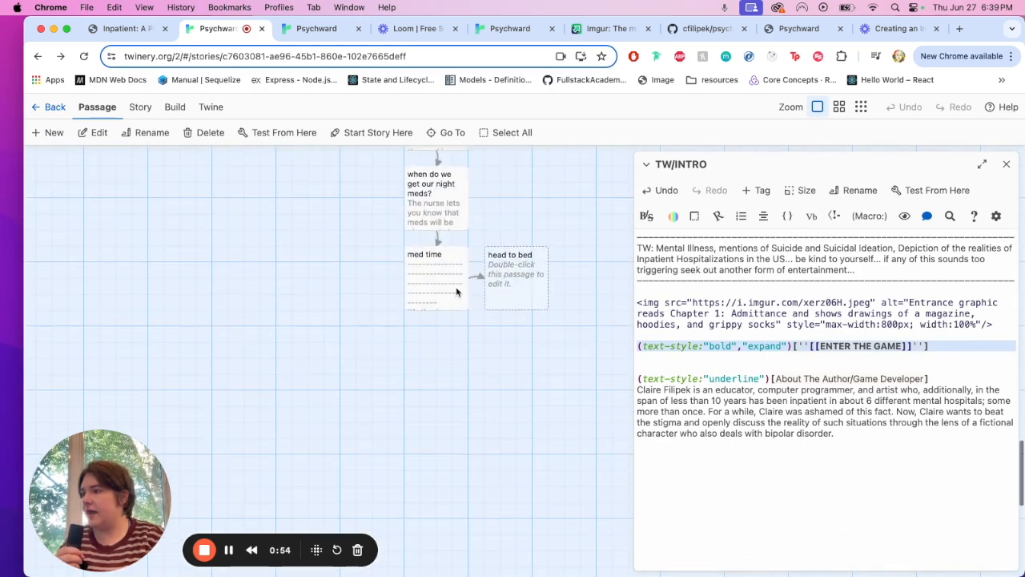
double_click(512, 272)
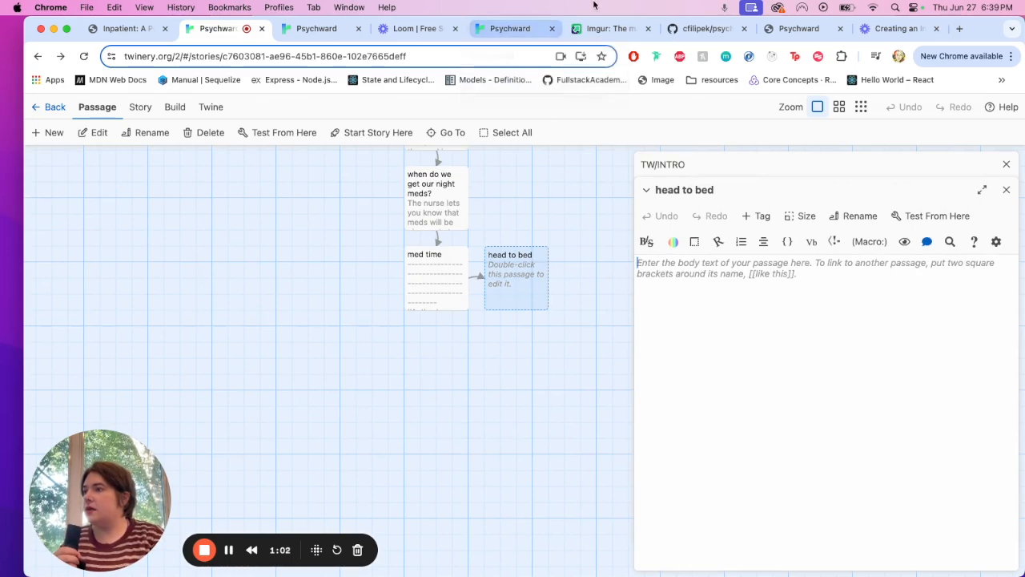
Step: Switch to the Imgur post and add the Chapter 3 title card image to it
click(614, 30)
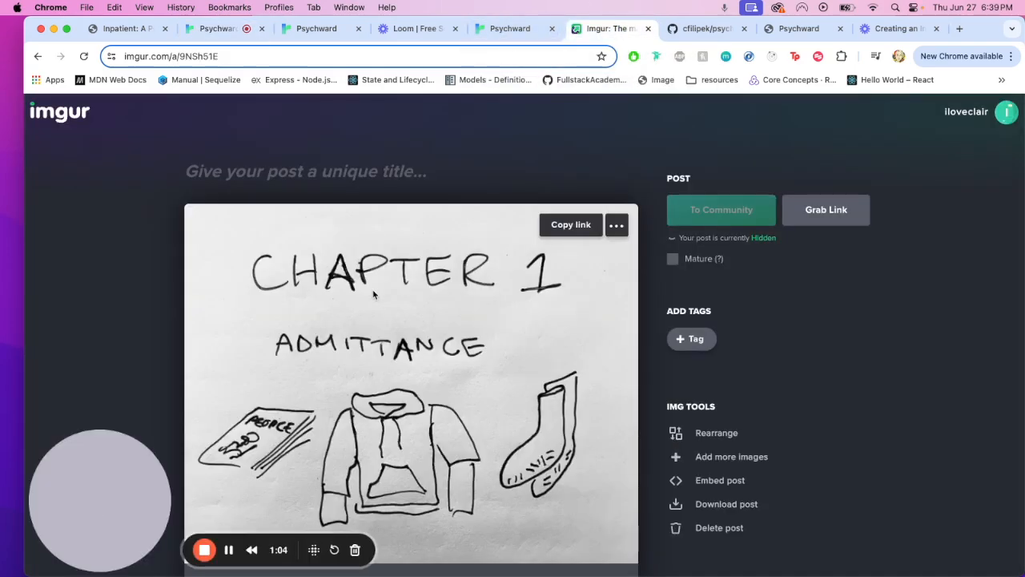
scroll(373, 291, down, 5)
scroll(372, 291, down, 10)
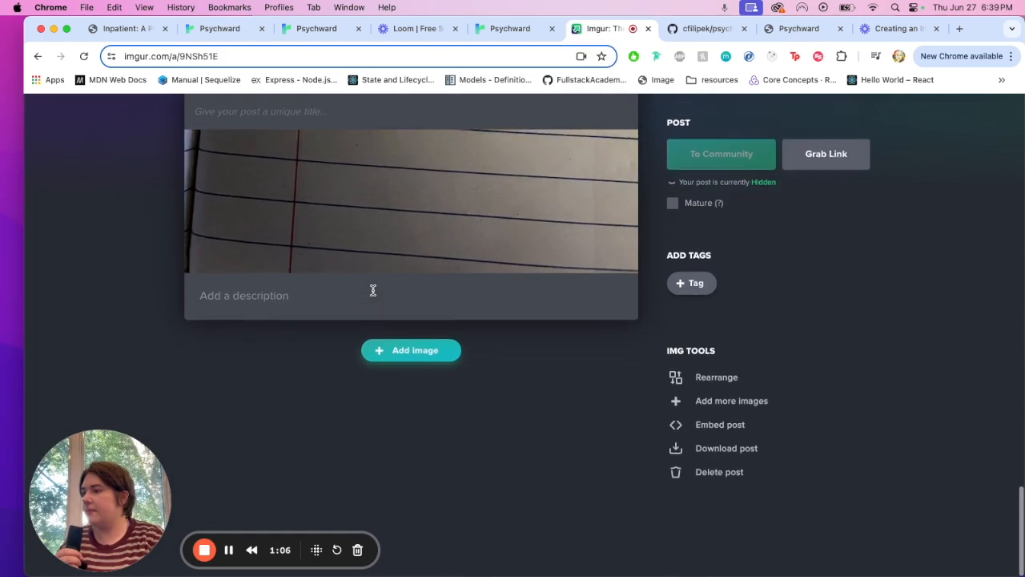
click(410, 365)
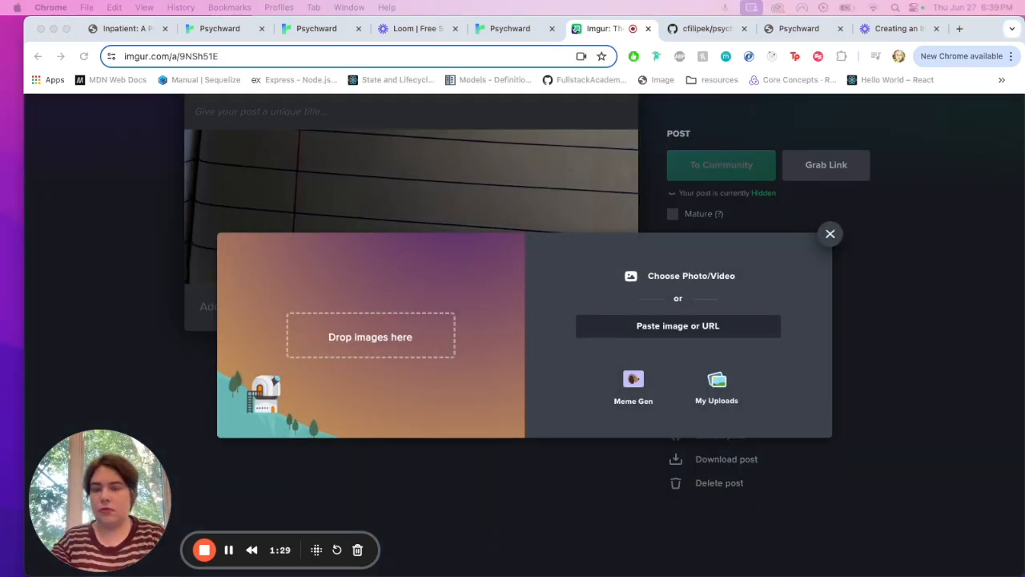
drag(136, 333, 392, 336)
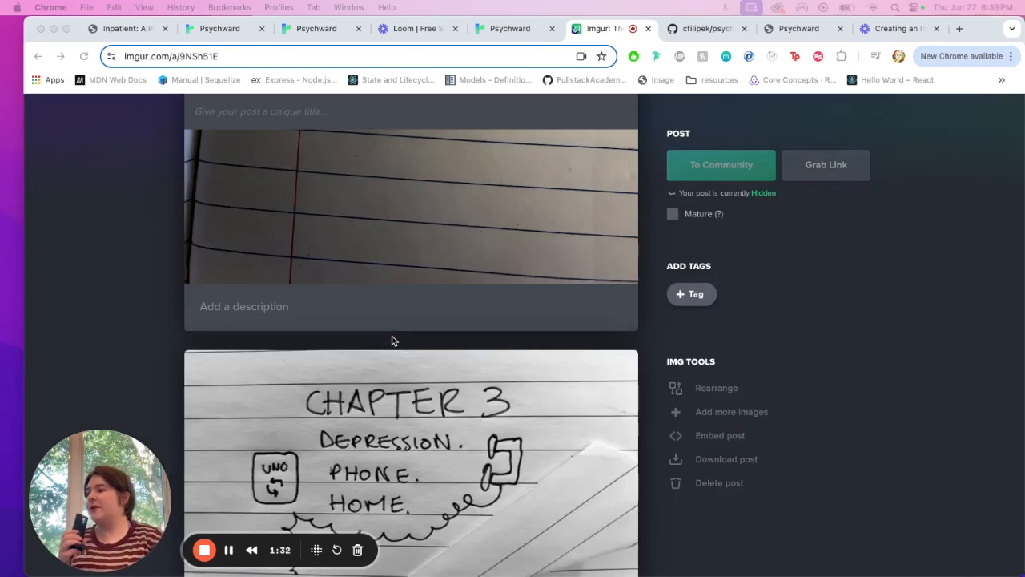
Step: Copy the image address of the Chapter 3 title card in the Imgur post
scroll(391, 340, down, 5)
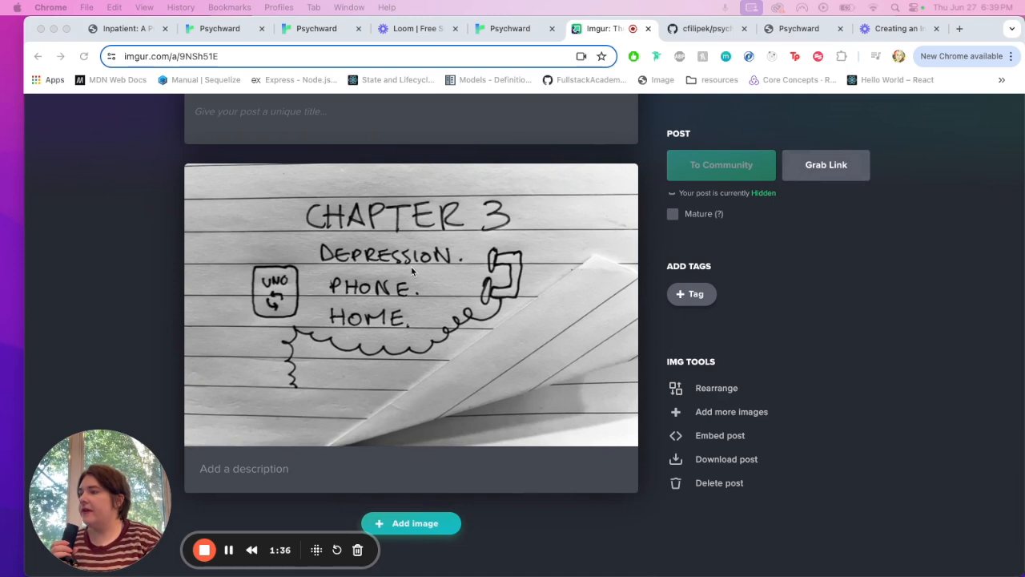
right_click(410, 267)
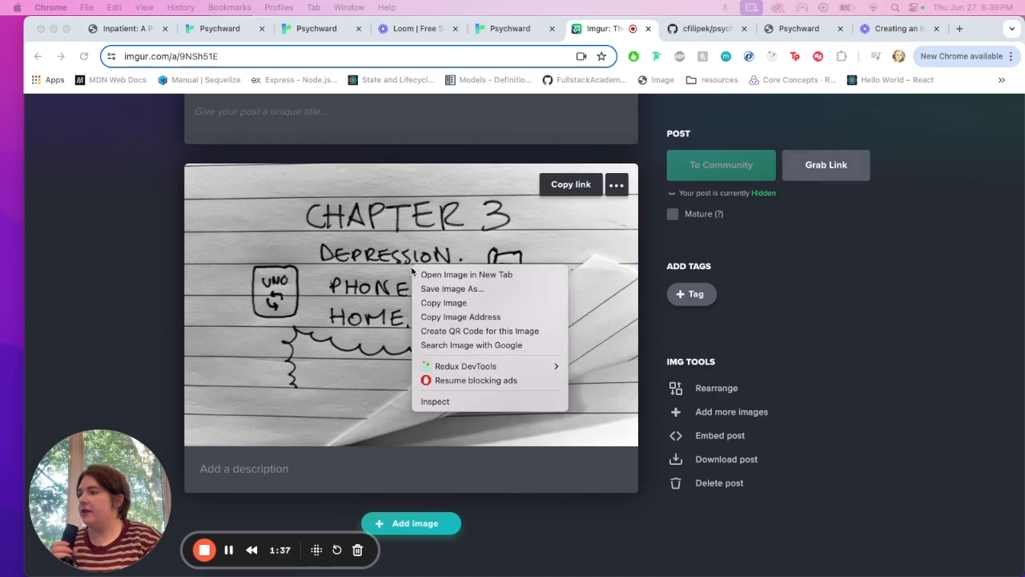
click(453, 316)
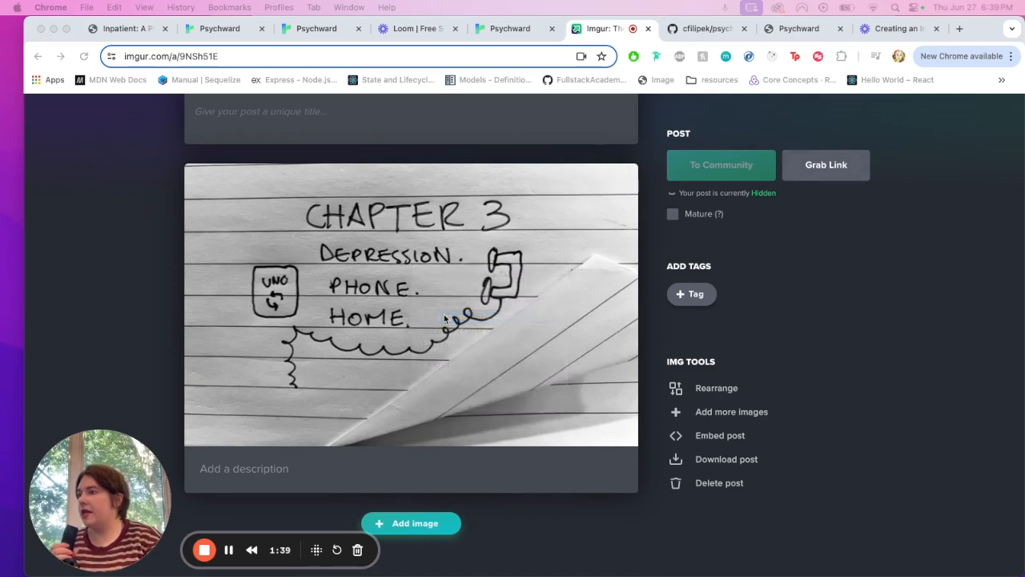
click(224, 30)
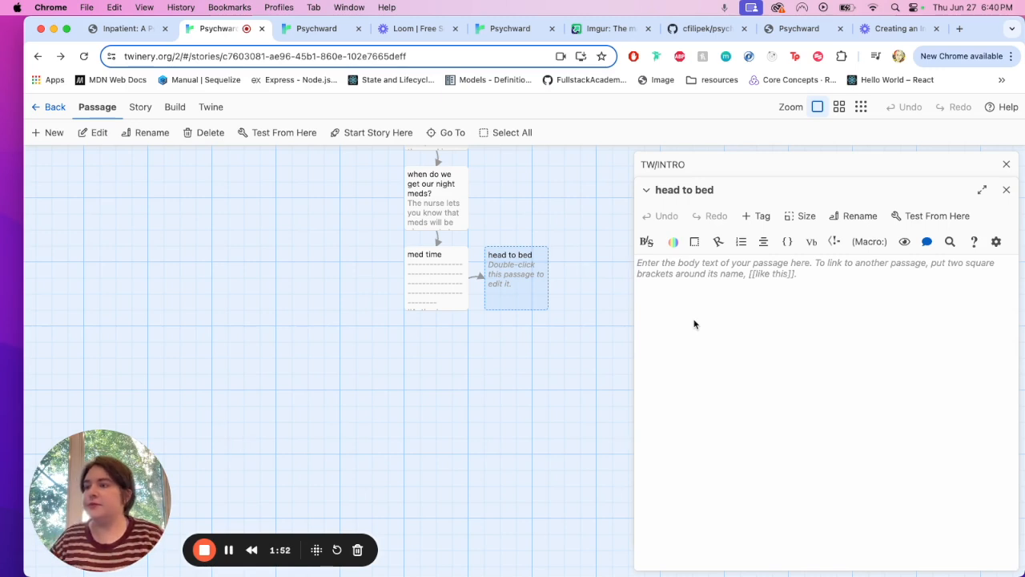
text(<im)
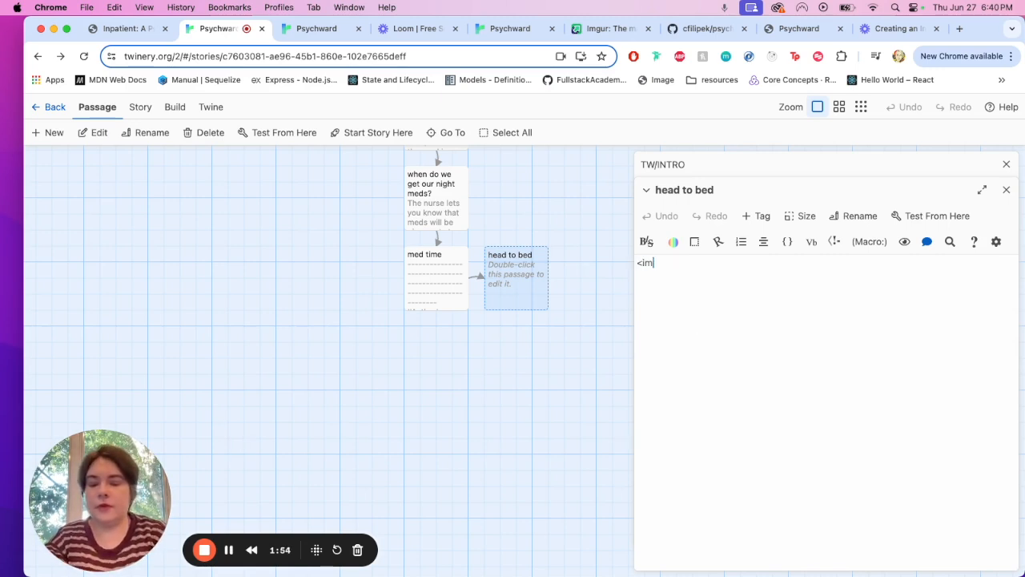
text(g sr)
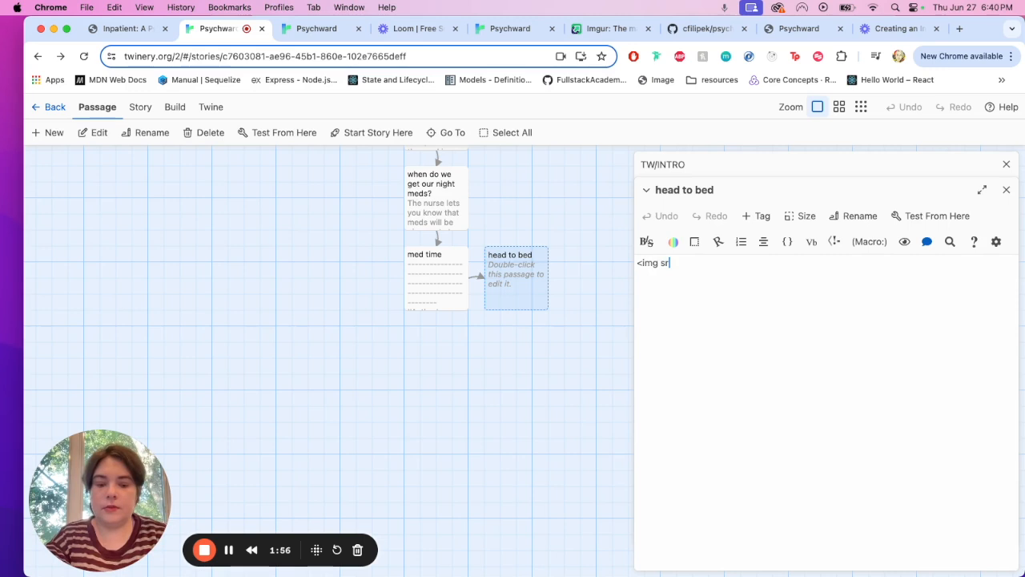
text(c="")
key(Left)
text(https://i.imgur.com/p8PpiUB.jpeg)
key(Right)
text(/>)
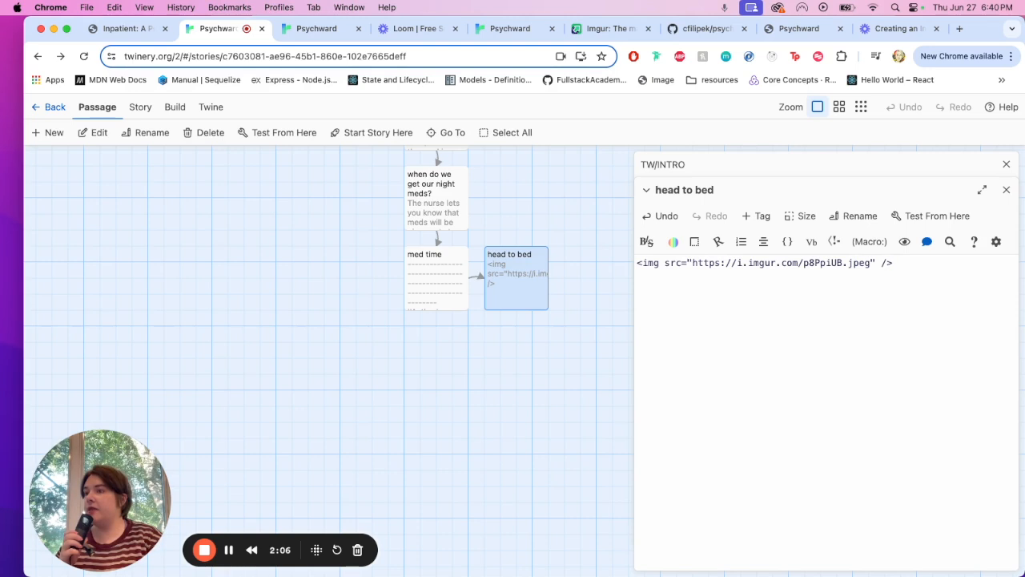
Step: Check the title card on Imgur and add alt="Chapter 3 title card: Drpression. Phone. Home." to the image tag in "head to bed"
click(604, 29)
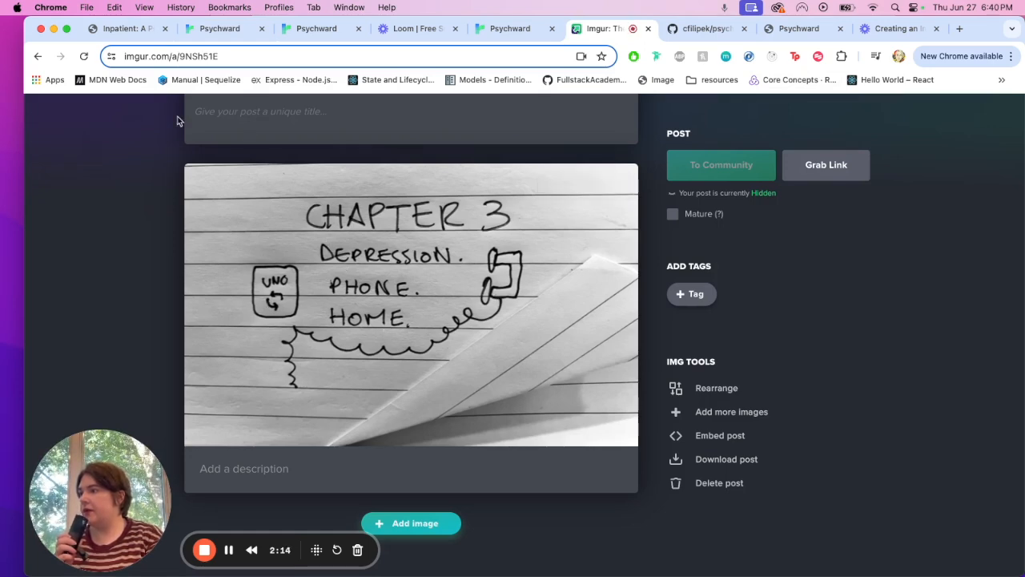
click(232, 32)
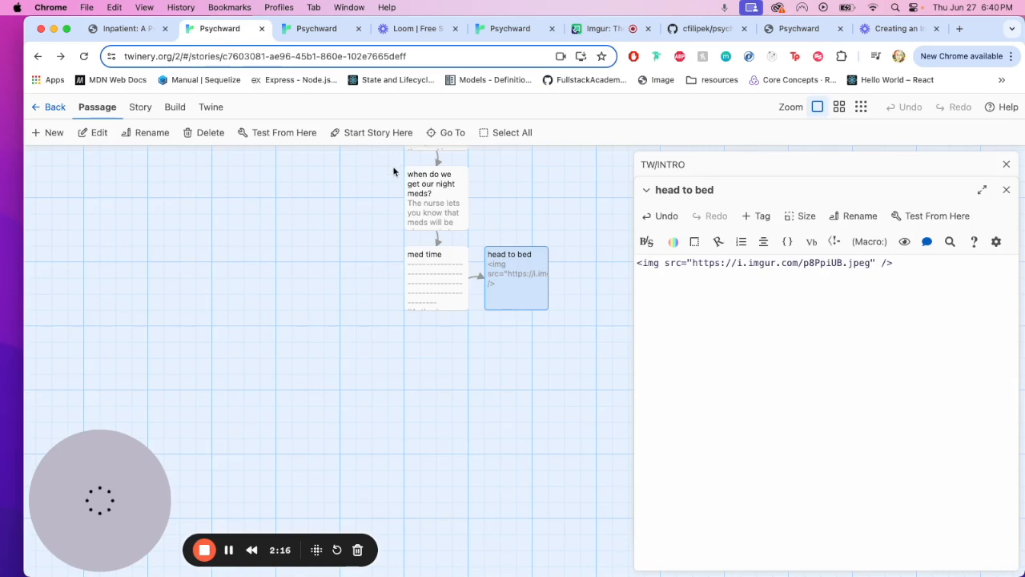
click(883, 264)
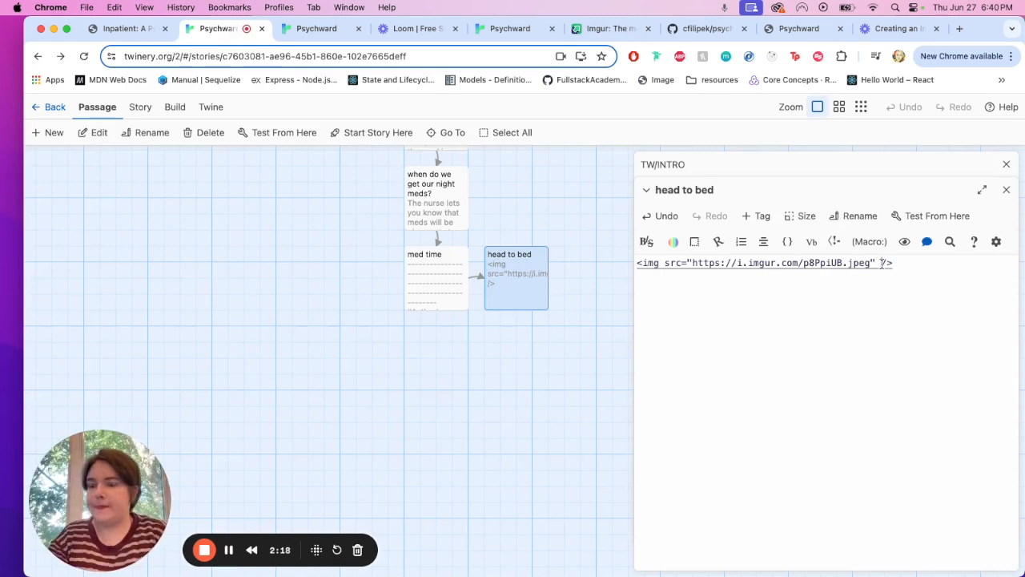
text(alt=)
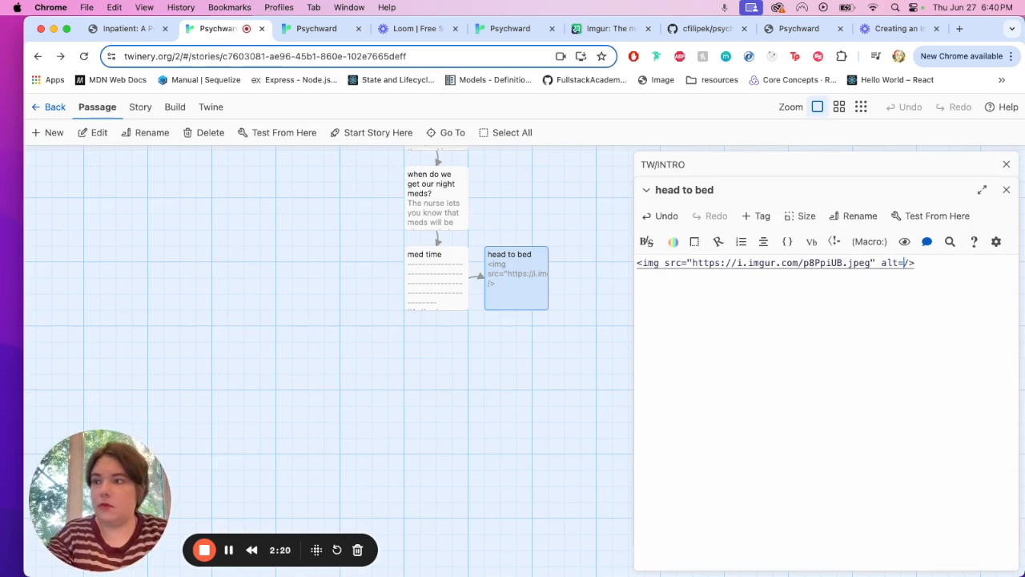
text("Chapter 3 ti)
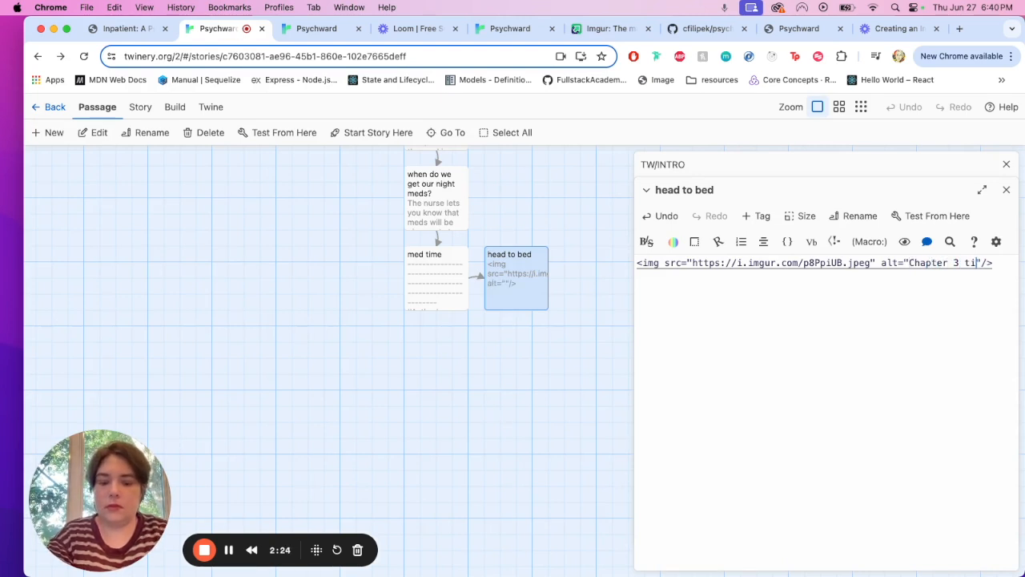
text(tle card: Drpression. Phone. Home.)
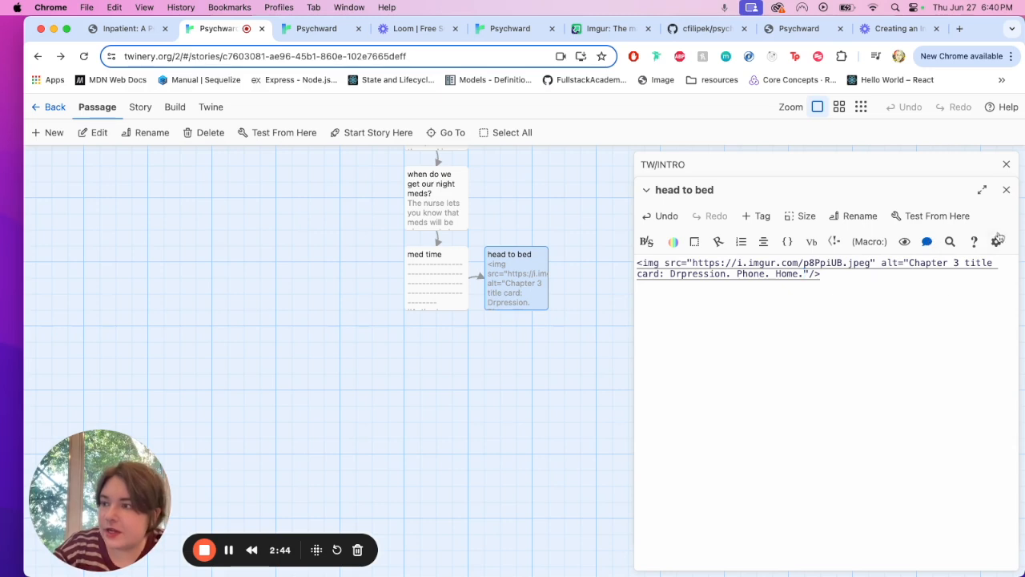
Step: Add the sentence "You wake up on day 2 a little bit groggy." below the image tag in the "head to bed" passage
click(861, 301)
key(Return)
key(Return)
text(You w)
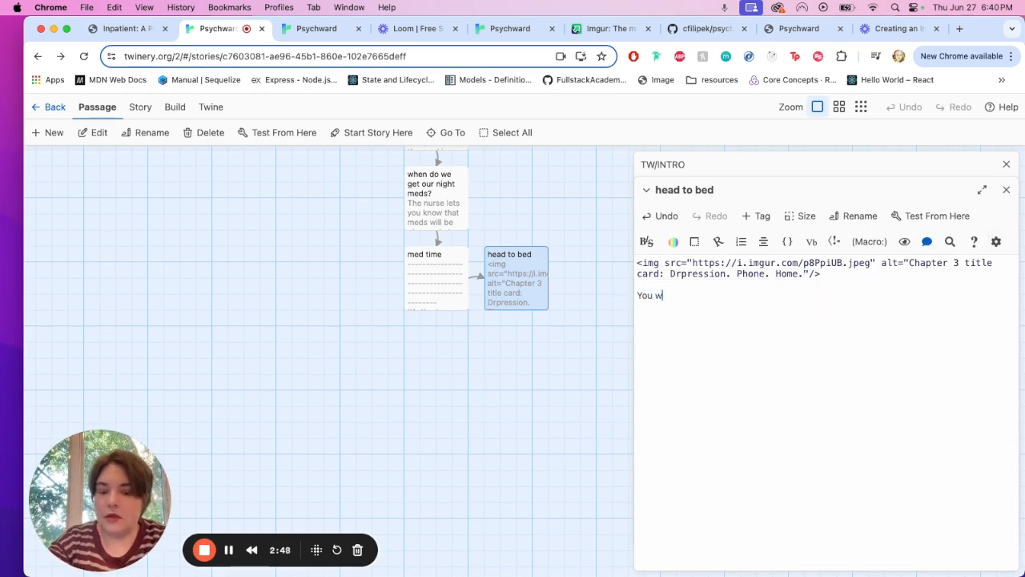
text(ake up o)
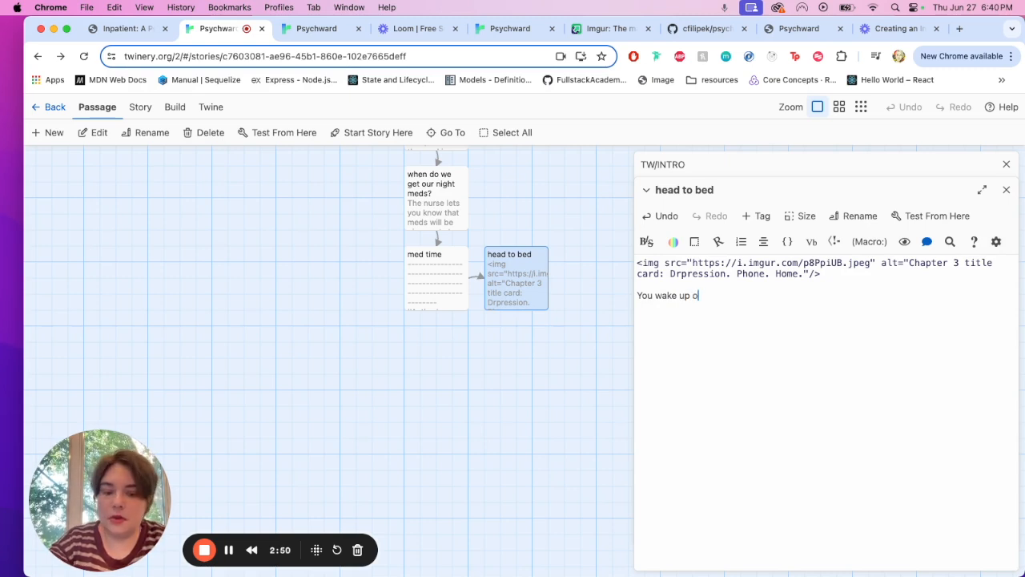
text(n day 2 a little bit groggy)
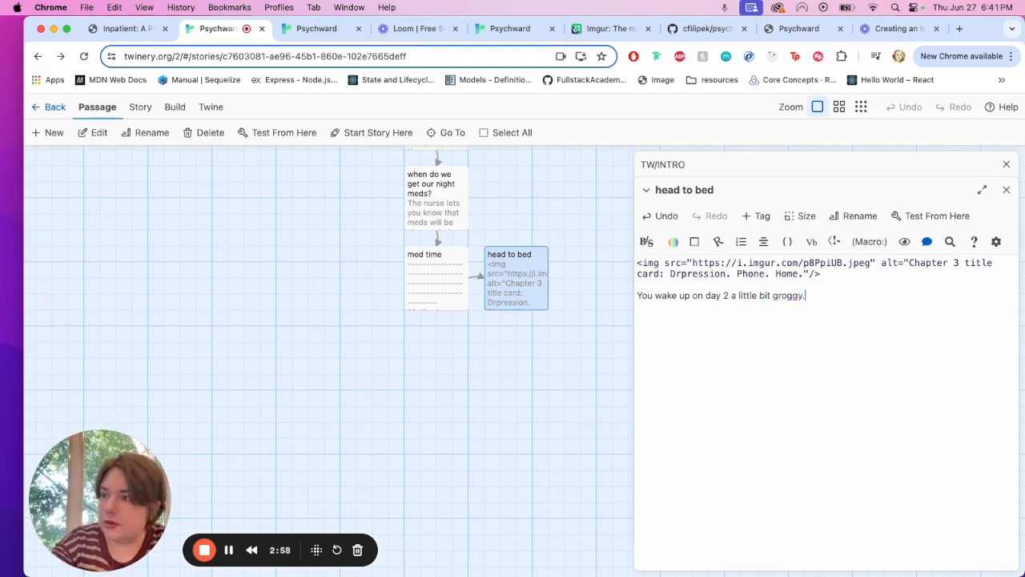
text(.)
key(Return)
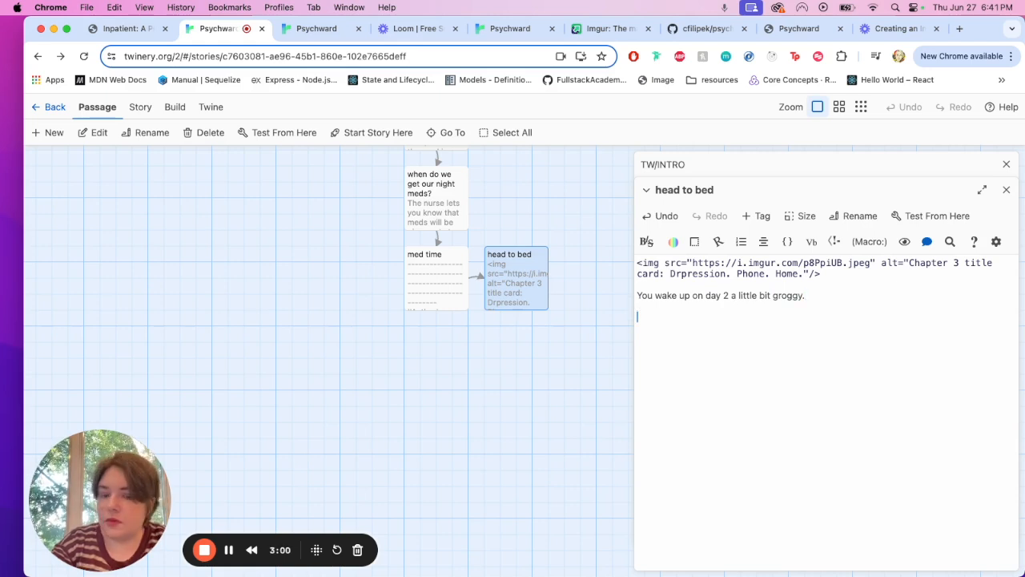
Step: Add the passage link [[Walk to the nurses station for toiletries.]] below the sentence in "head to bed"
text([[)
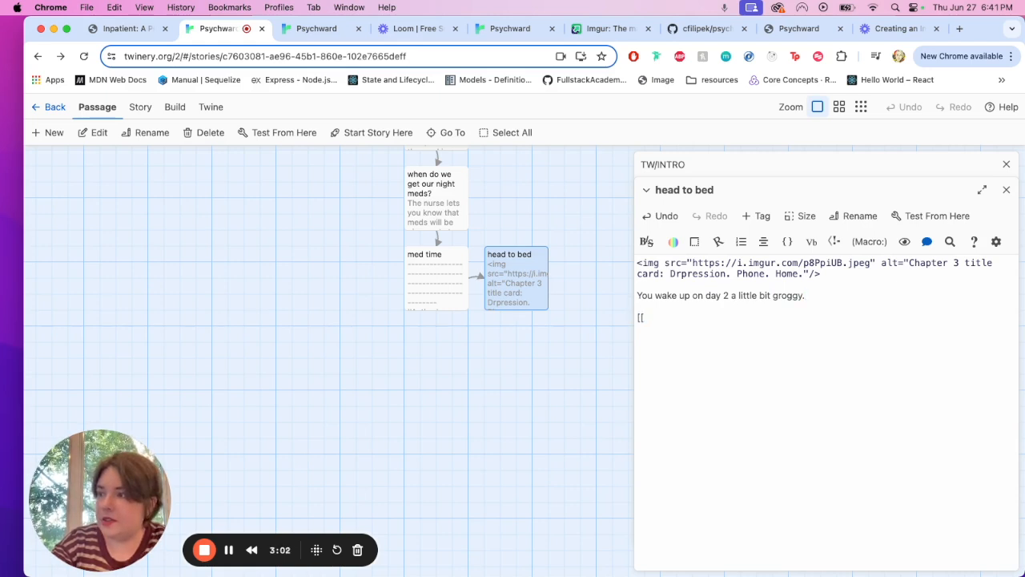
text(W)
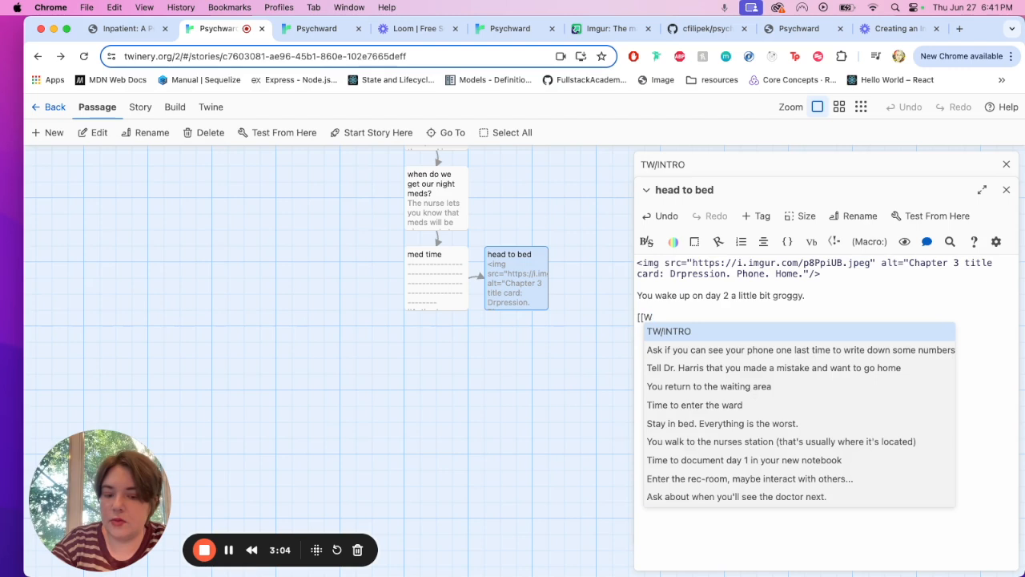
text(alk to the nurses station for)
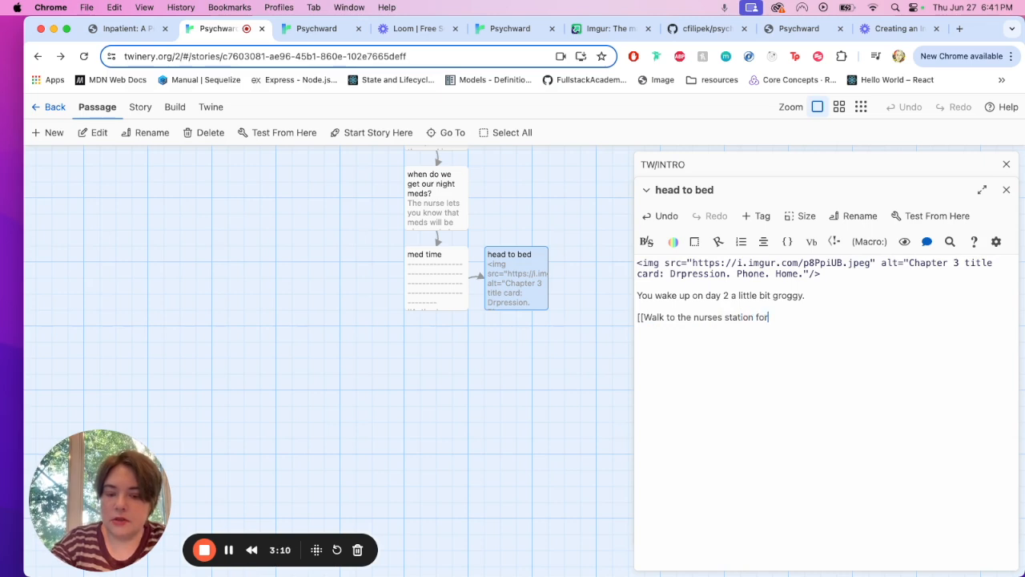
text( toilett)
key(BackSpace)
key(BackSpace)
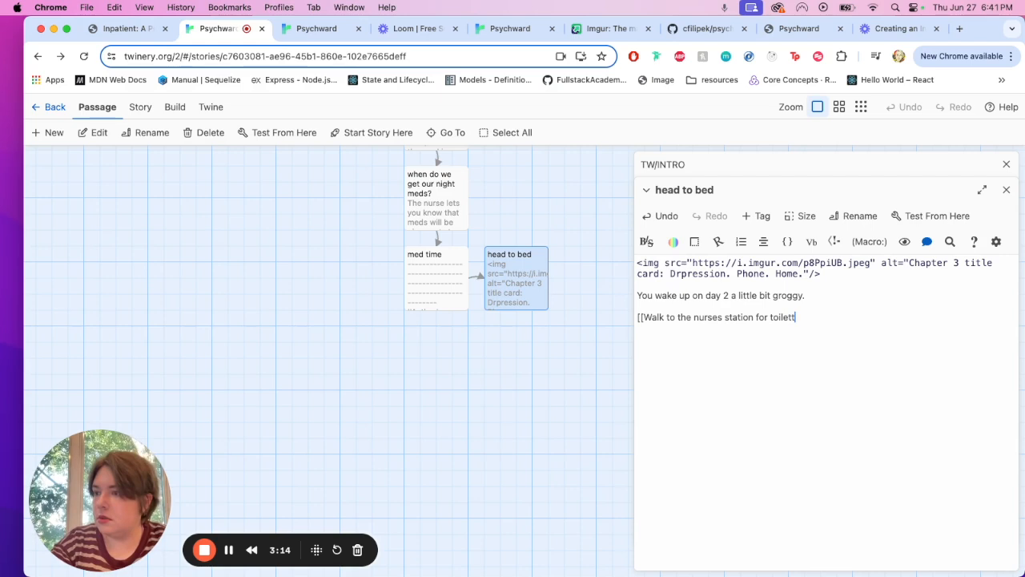
text(ie)
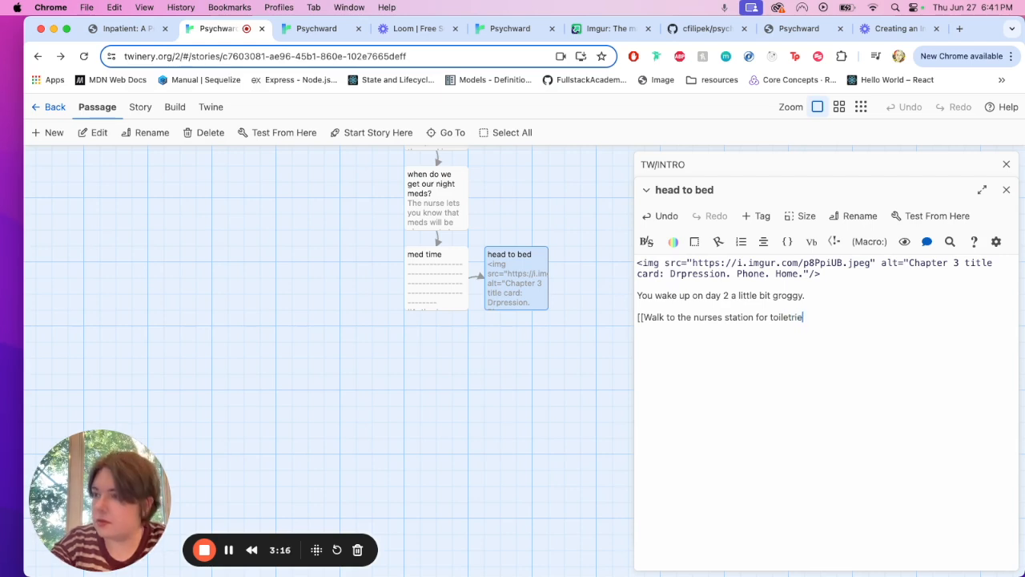
text(s.]])
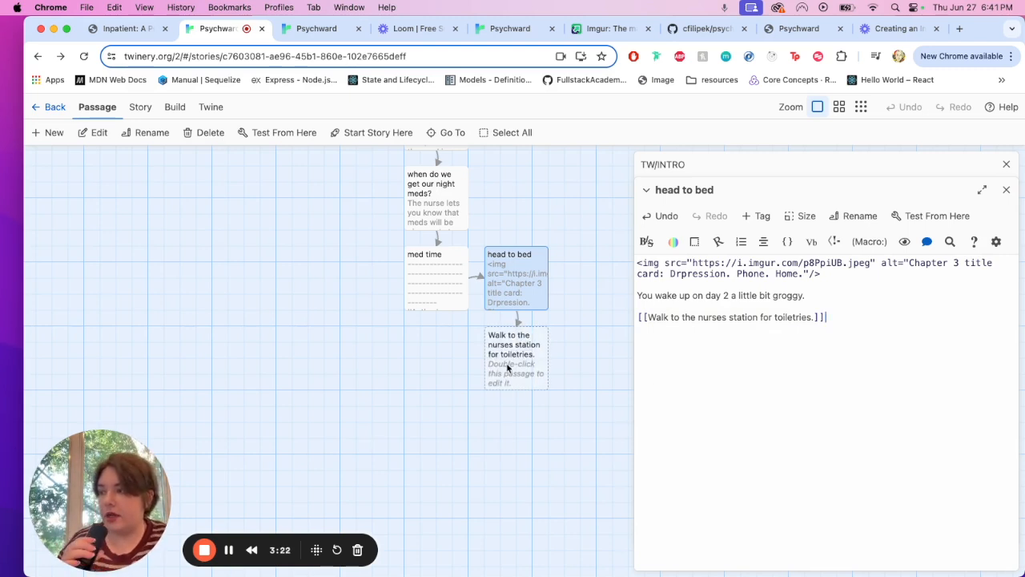
Step: Test the story from the "head to bed" passage and check the Chapter 3 title card's display
click(934, 217)
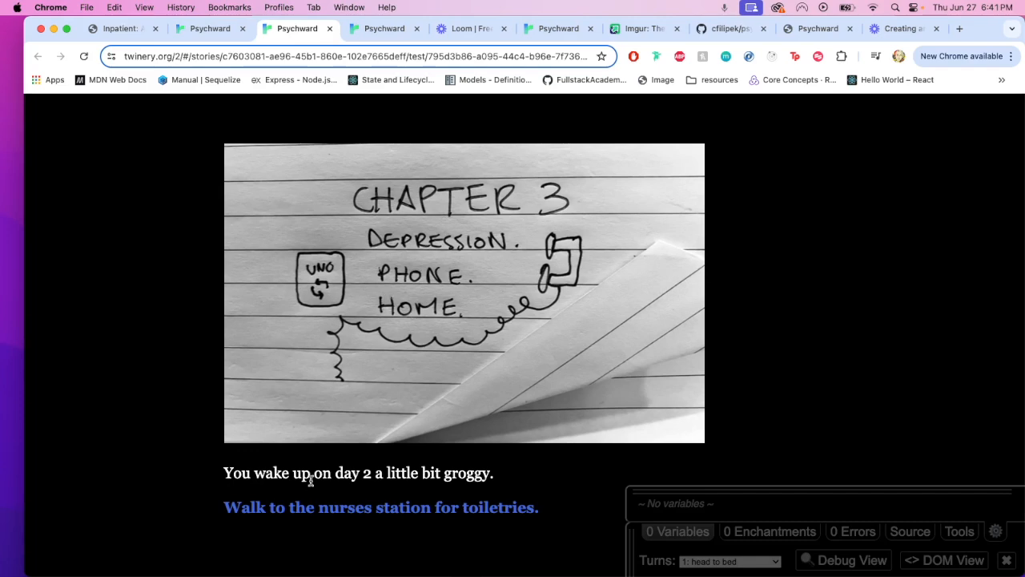
drag(985, 24, 953, 24)
drag(994, 186, 1003, 279)
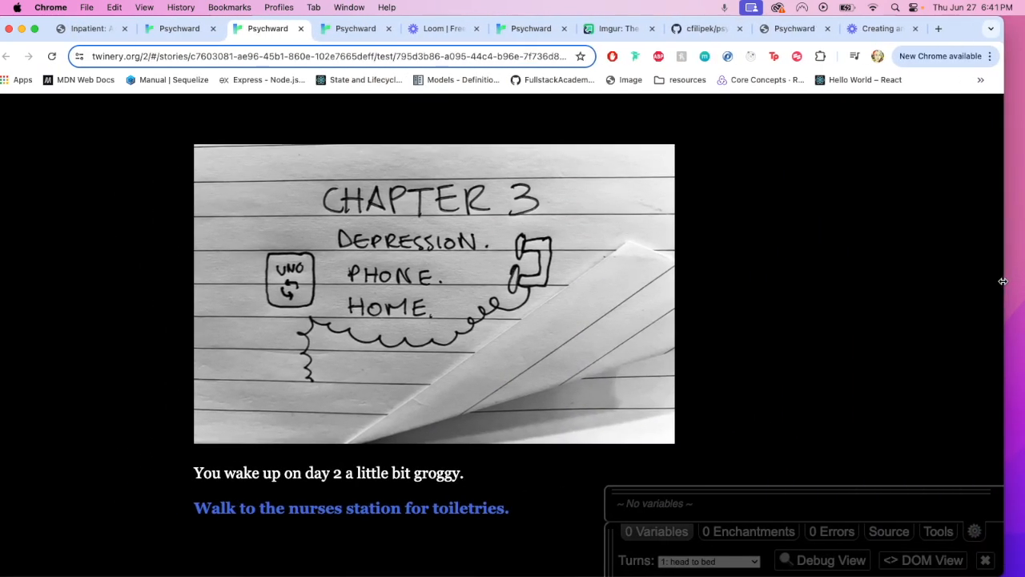
Step: Return to the story editor and copy style="max-width:800px; width:100%" from the image tag in the TW/INTRO passage
click(180, 28)
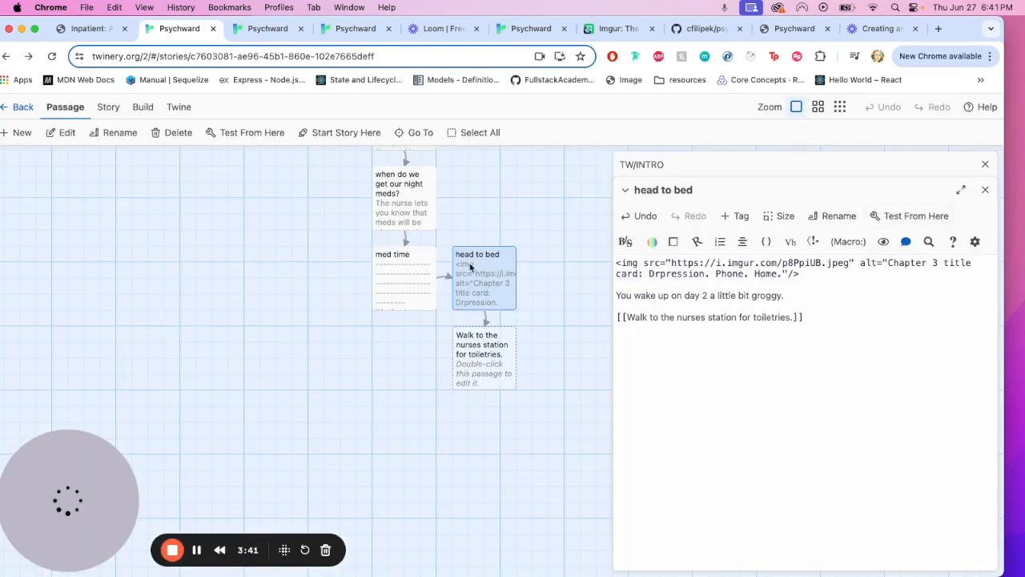
click(675, 164)
click(715, 166)
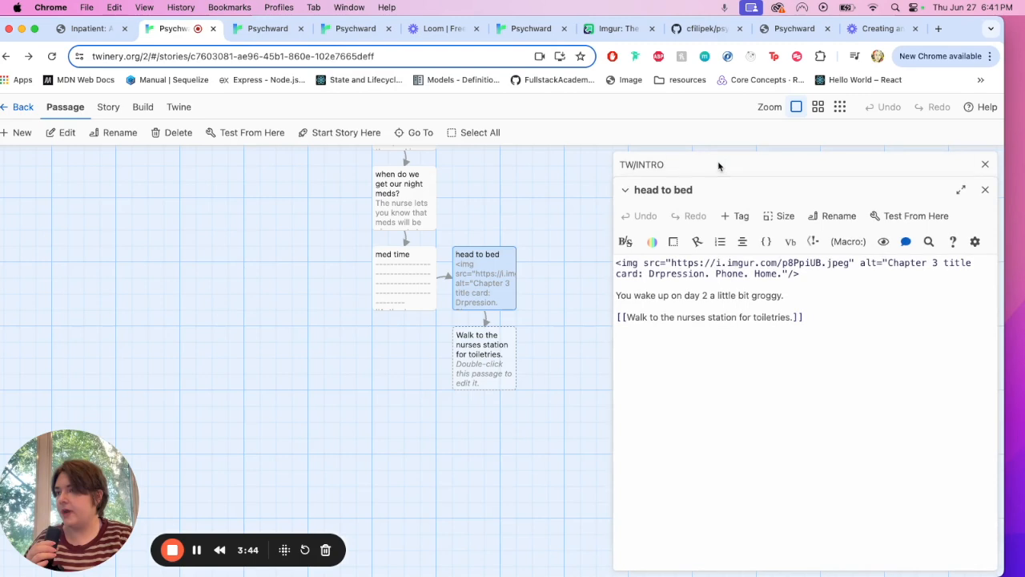
click(721, 198)
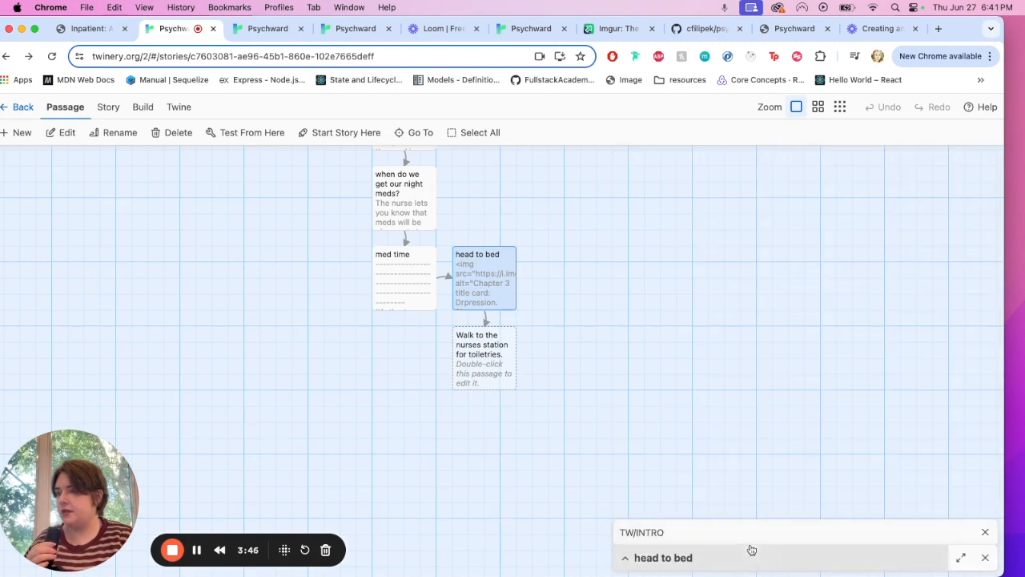
click(868, 533)
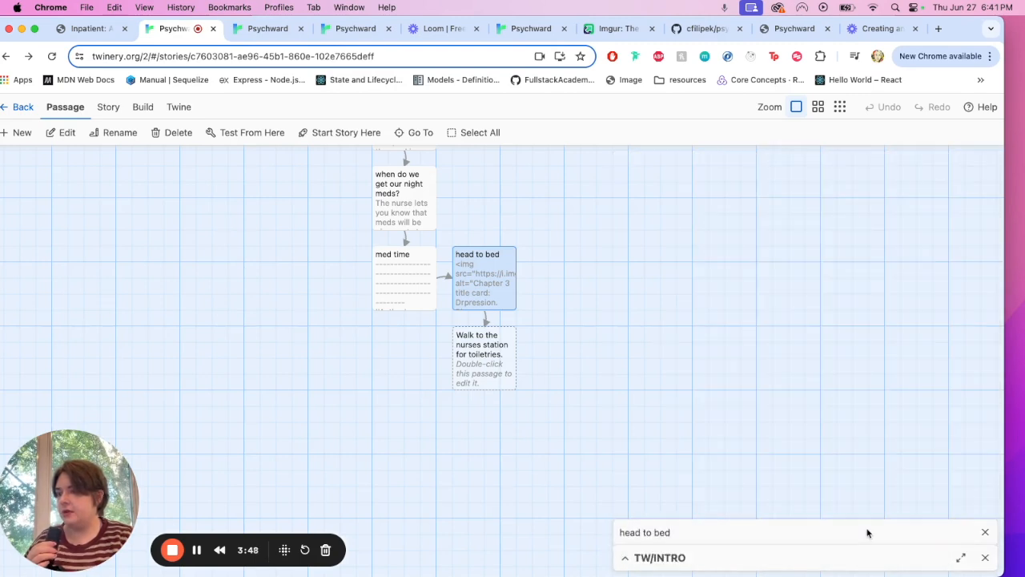
click(626, 560)
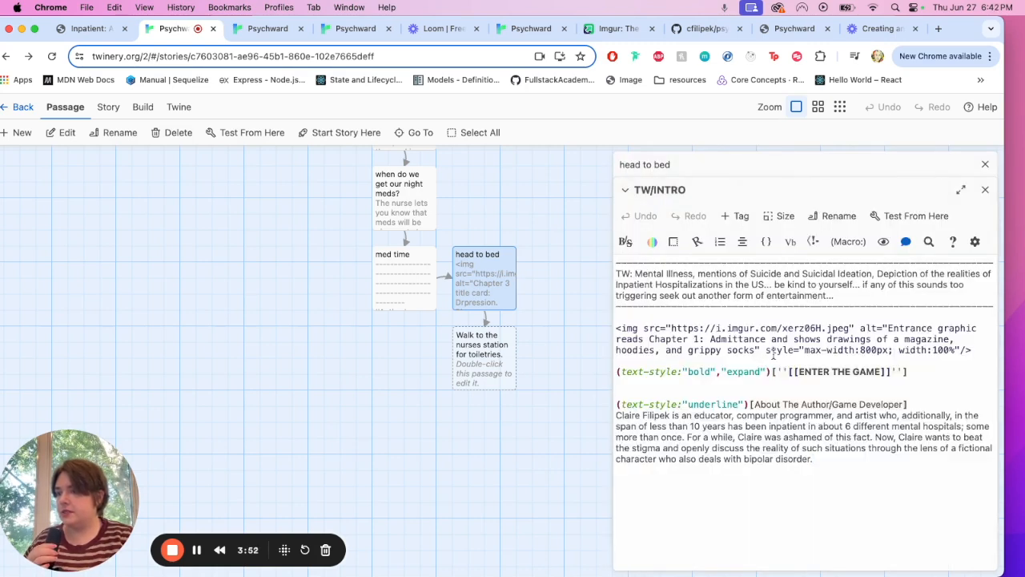
drag(763, 350, 961, 350)
key(super+c)
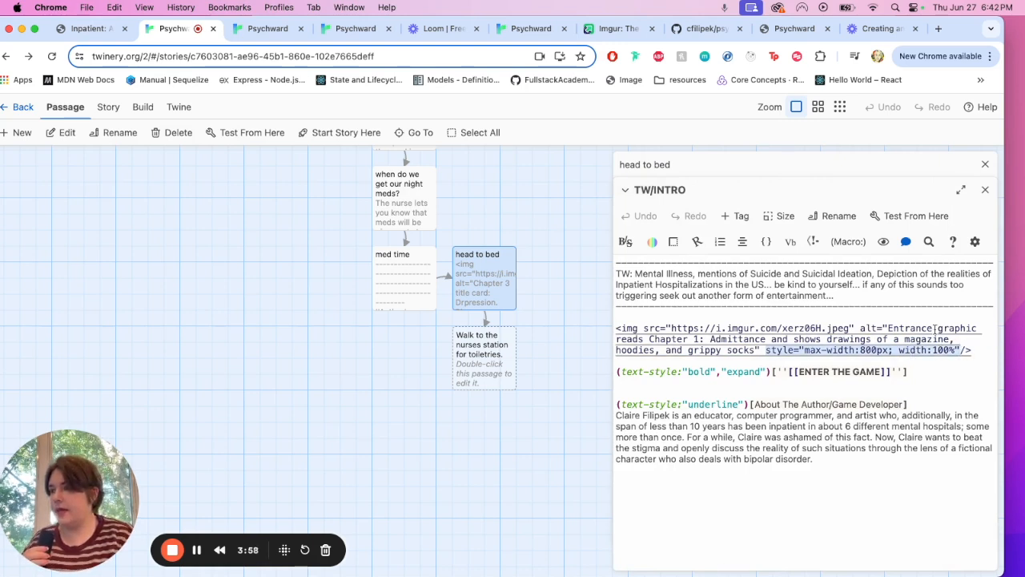
Step: Add style="max-width:800px; width:100%" after the alt text in the image tag of the "head to bed" passage
click(758, 165)
click(786, 274)
text(")
key(super+v)
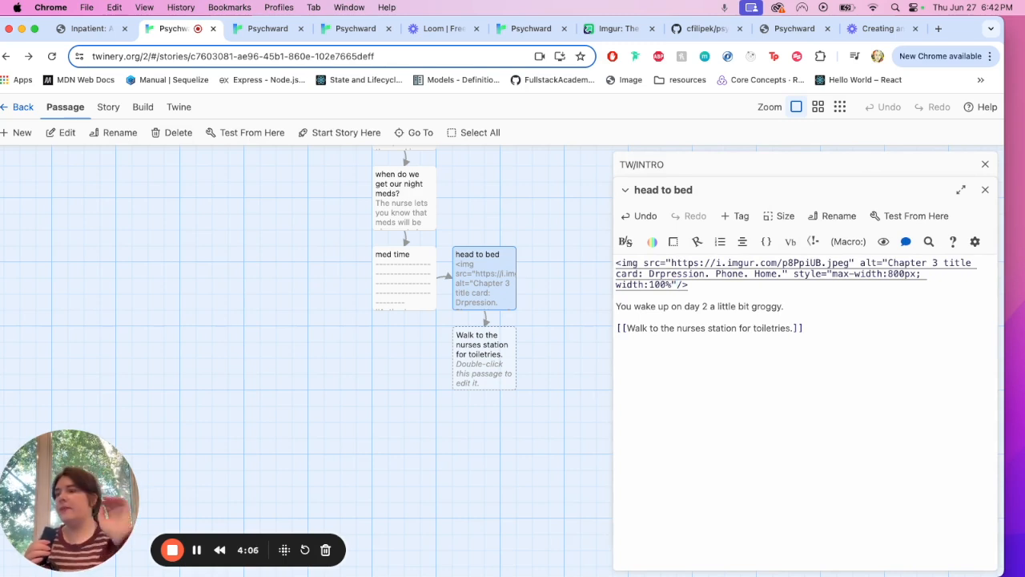
Step: Test the story from "head to bed" again and check the restyled title card, sentence and passage link
click(911, 218)
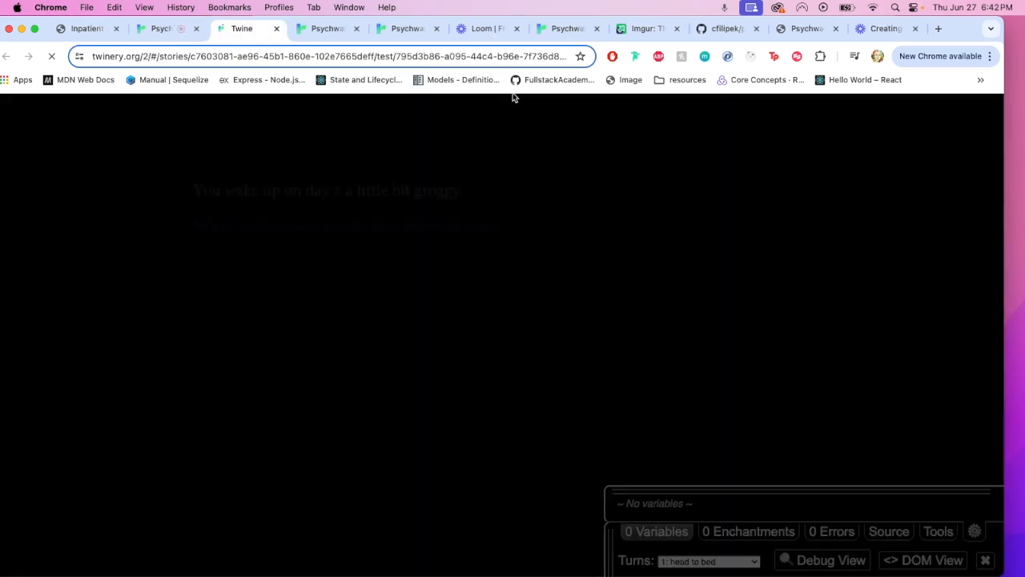
click(359, 28)
scroll(428, 379, down, 1)
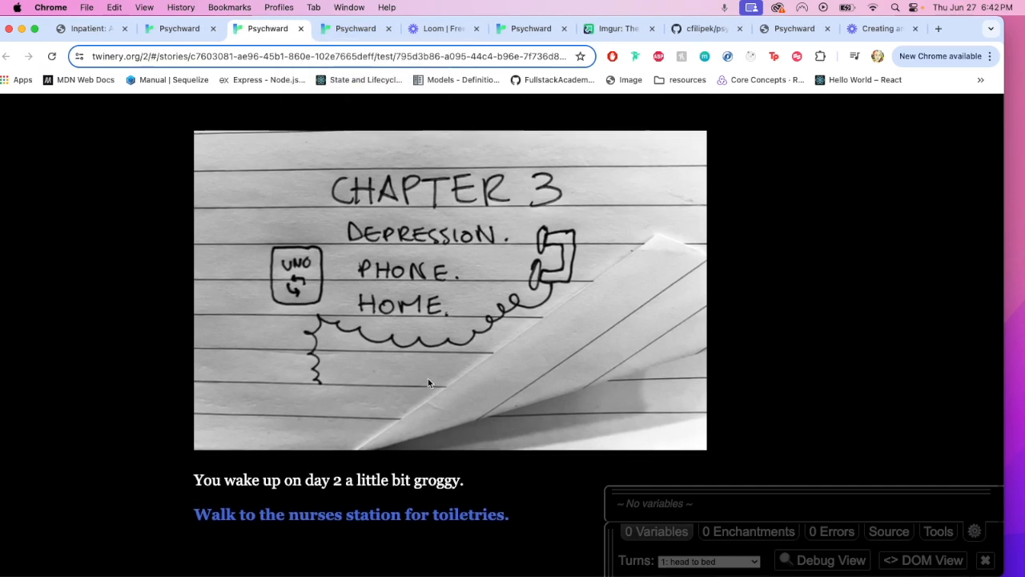
scroll(434, 298, up, 1)
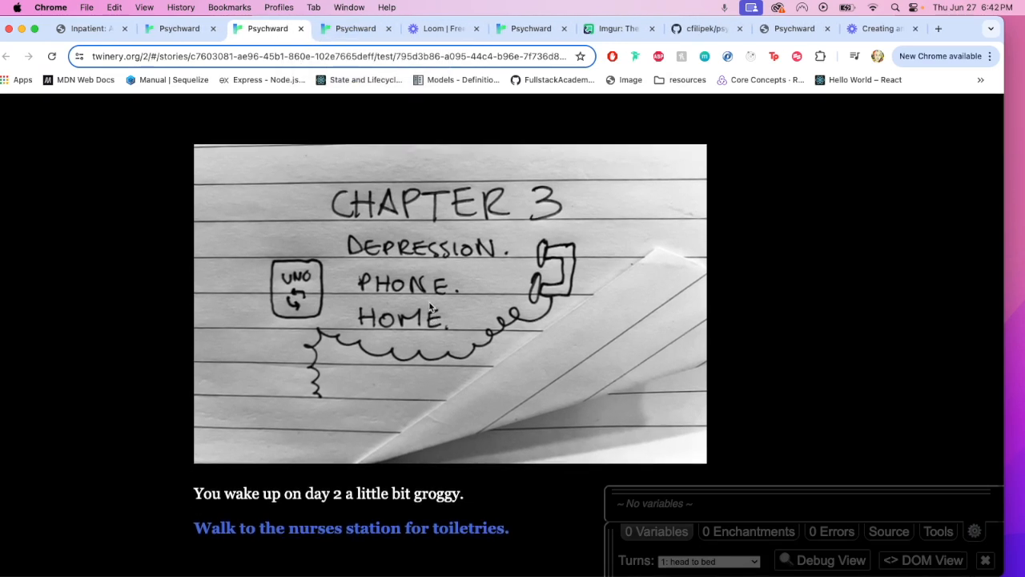
scroll(453, 273, down, 1)
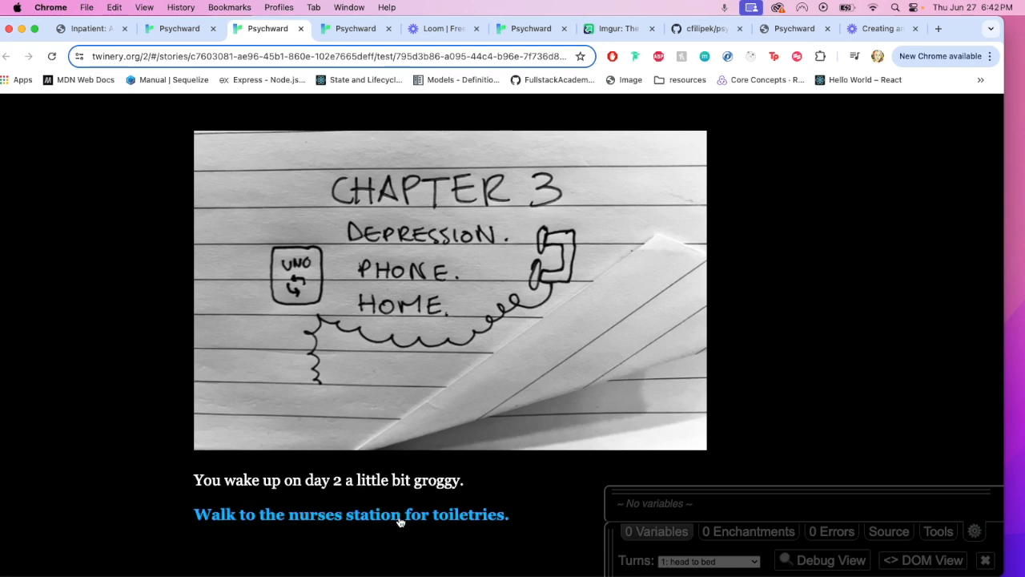
Step: Return to the story editor and make "day 2" bold in the sentence of the "head to bed" passage
click(178, 28)
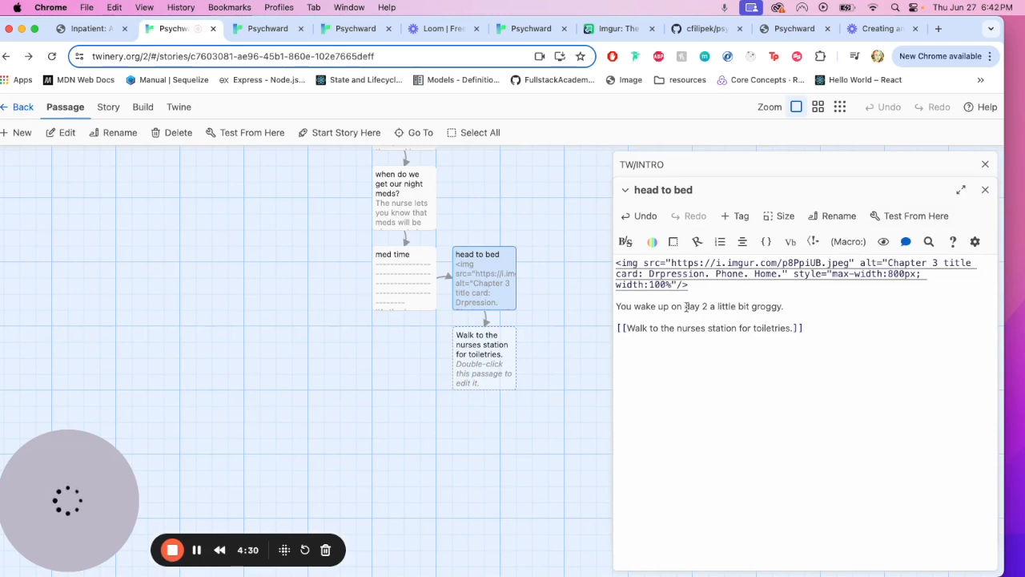
drag(686, 306, 709, 306)
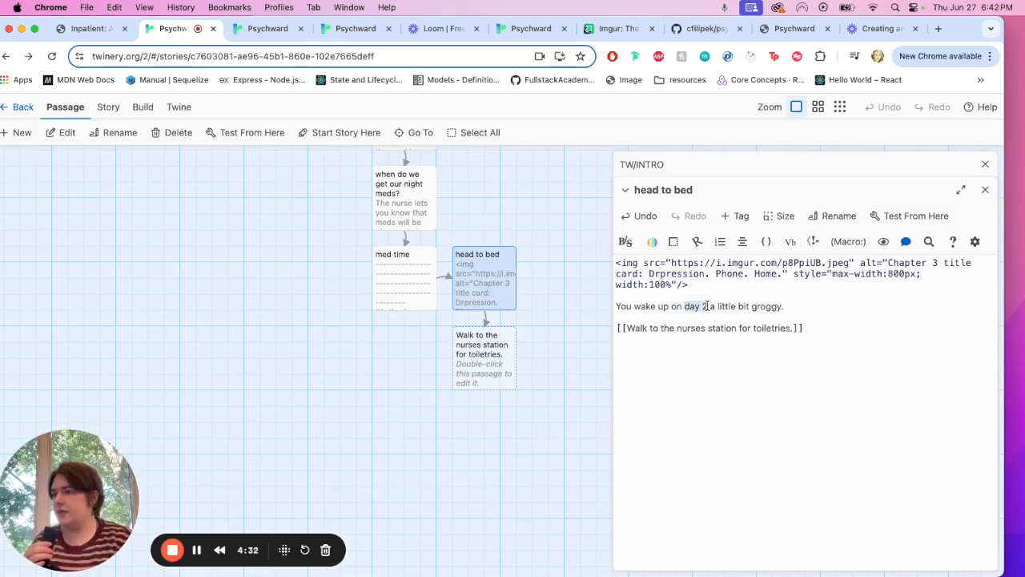
click(626, 241)
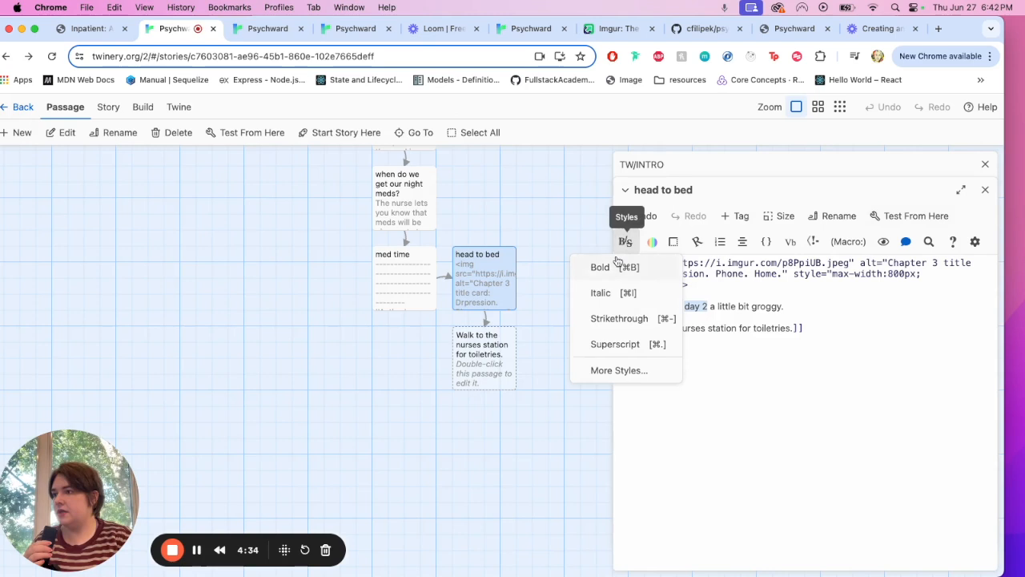
click(608, 272)
click(838, 341)
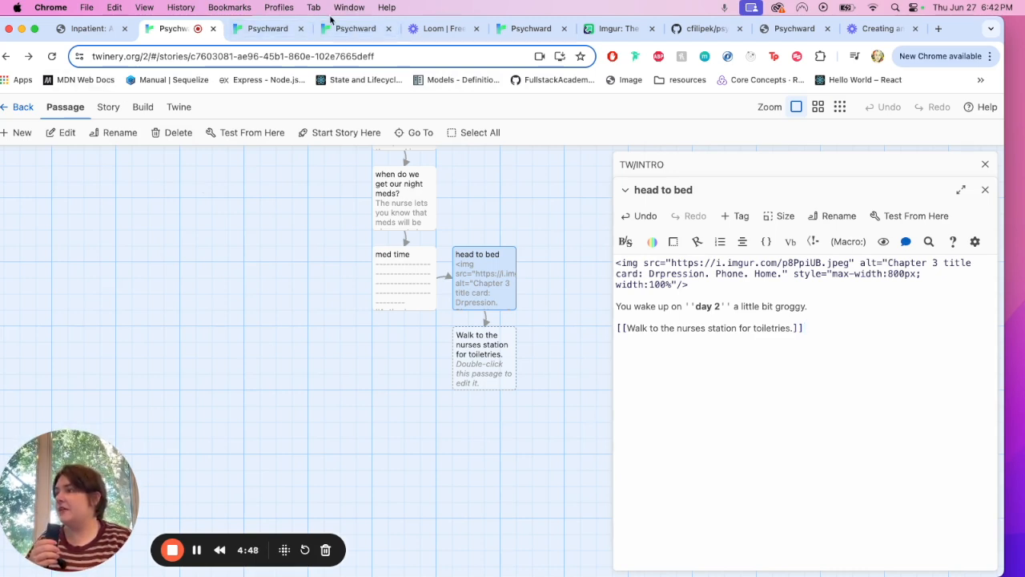
Step: Publish the story to a file as Psychward.html in the demo-7 folder
mouse_move(330, 17)
mouse_down()
mouse_move(360, 18)
mouse_move(349, 18)
mouse_up()
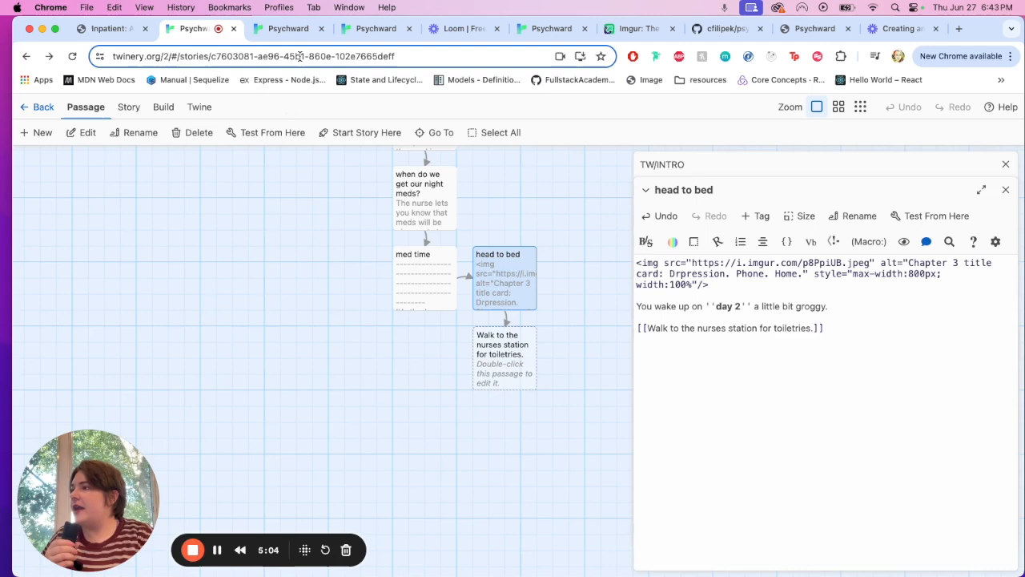
click(157, 110)
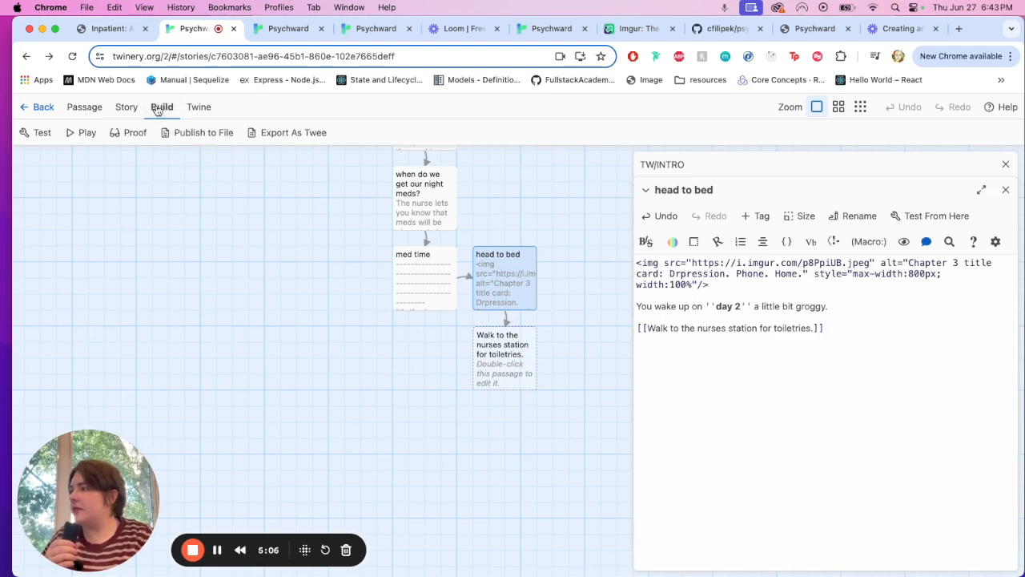
click(202, 133)
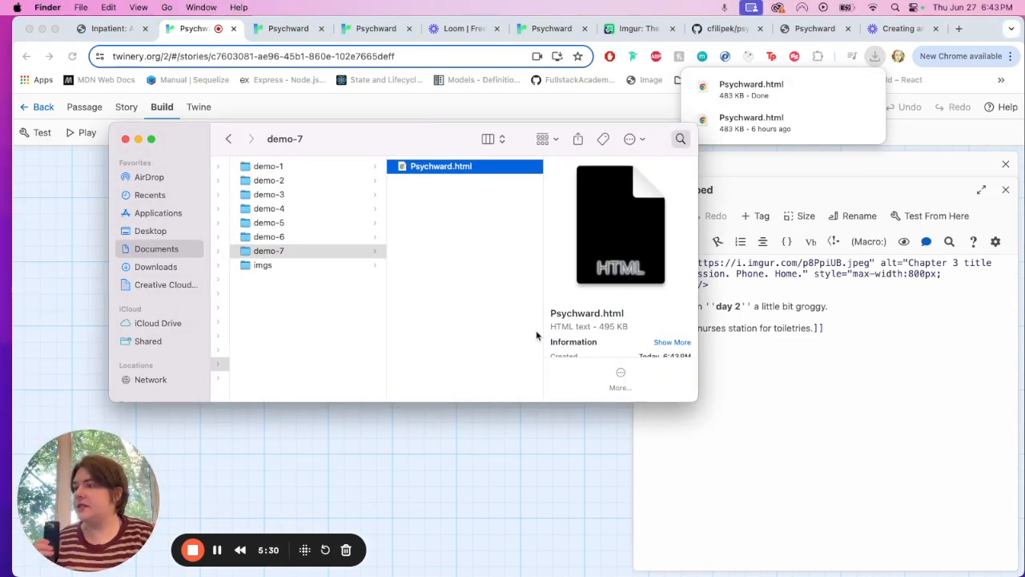
Step: Open Psychward.html from the demo-7 folder in Visual Studio Code and copy all of its code
click(279, 253)
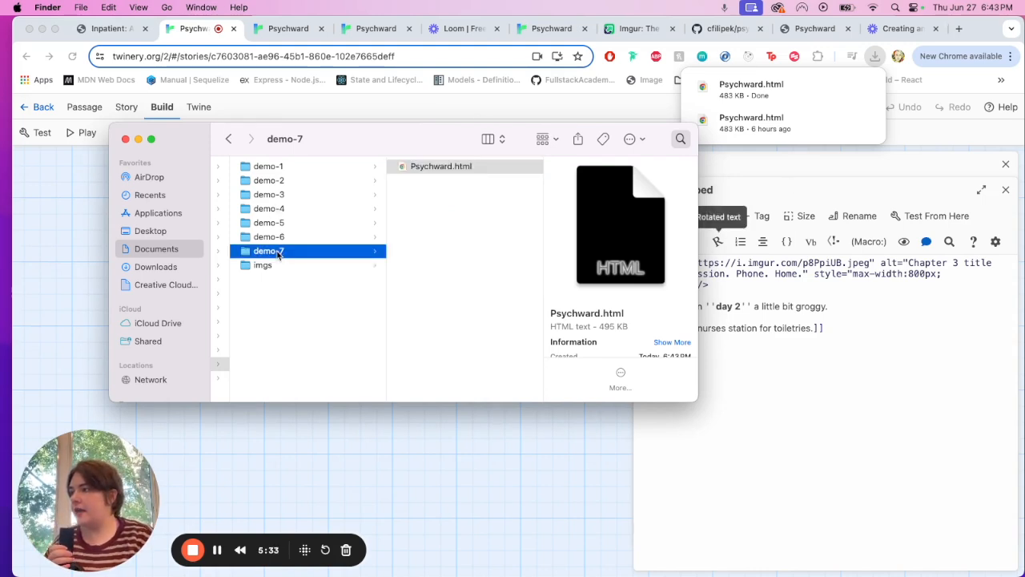
click(453, 166)
drag(458, 166, 1, 353)
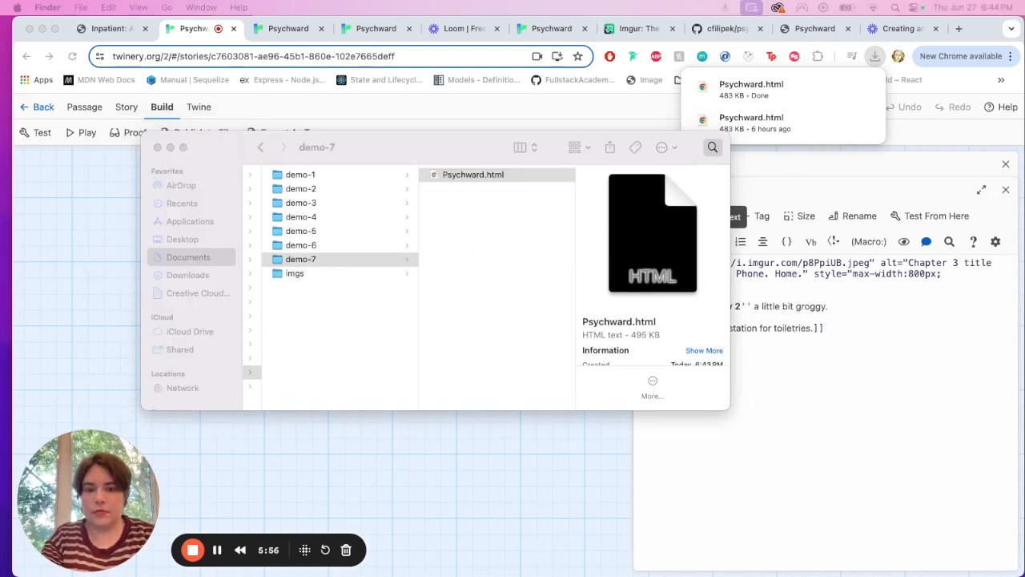
drag(2, 56, 656, 125)
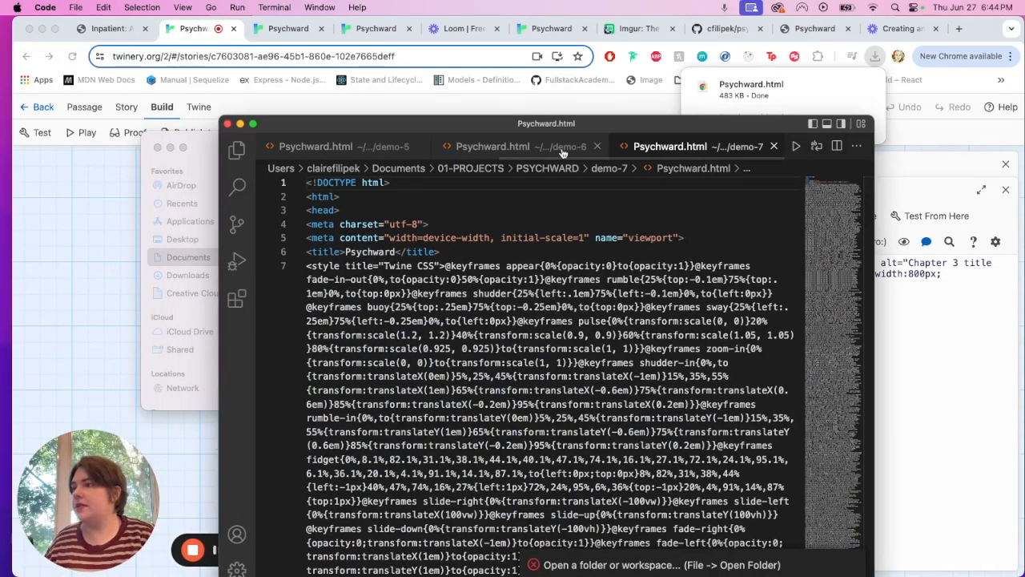
drag(597, 115, 536, 47)
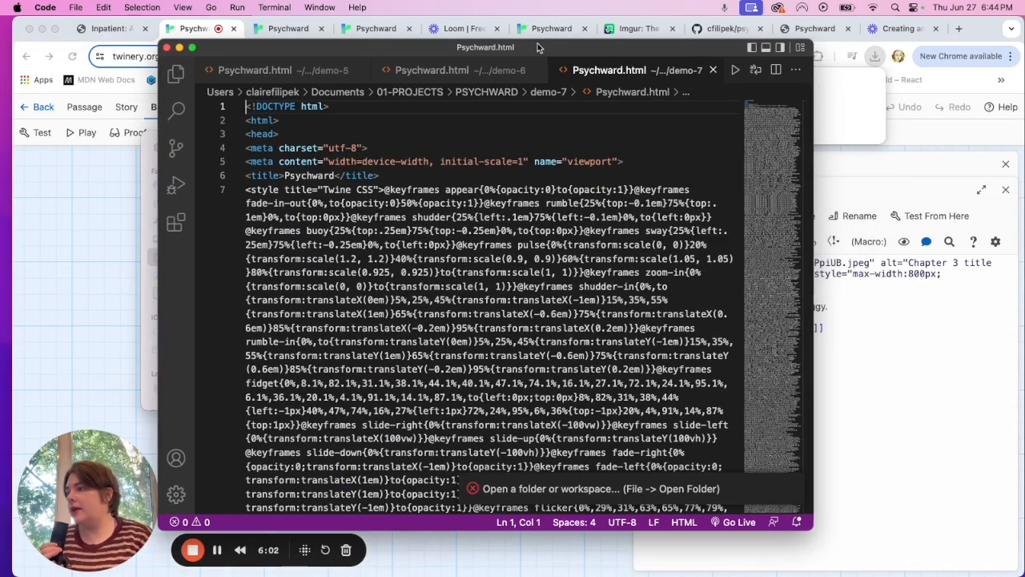
click(478, 288)
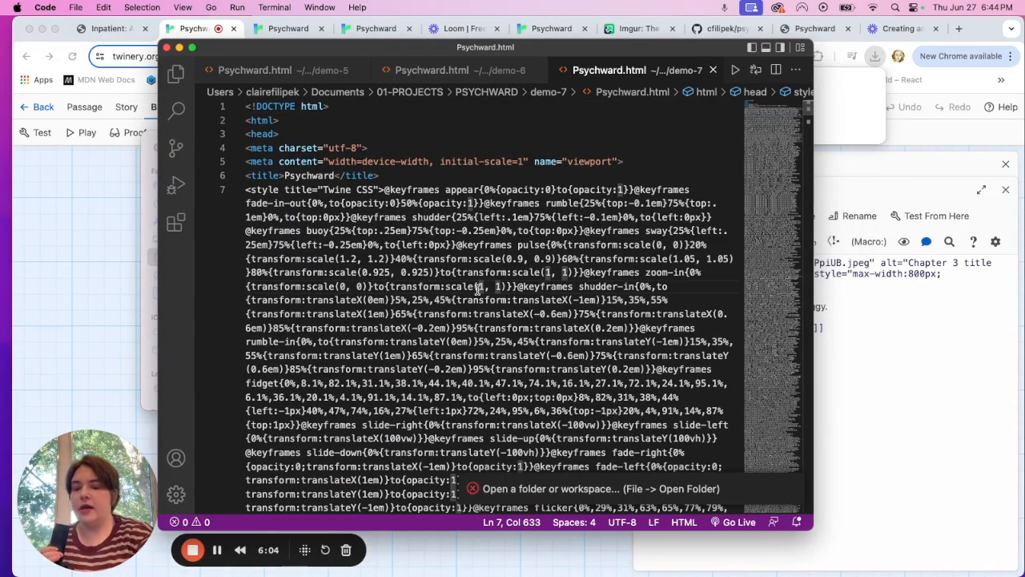
key(super+a)
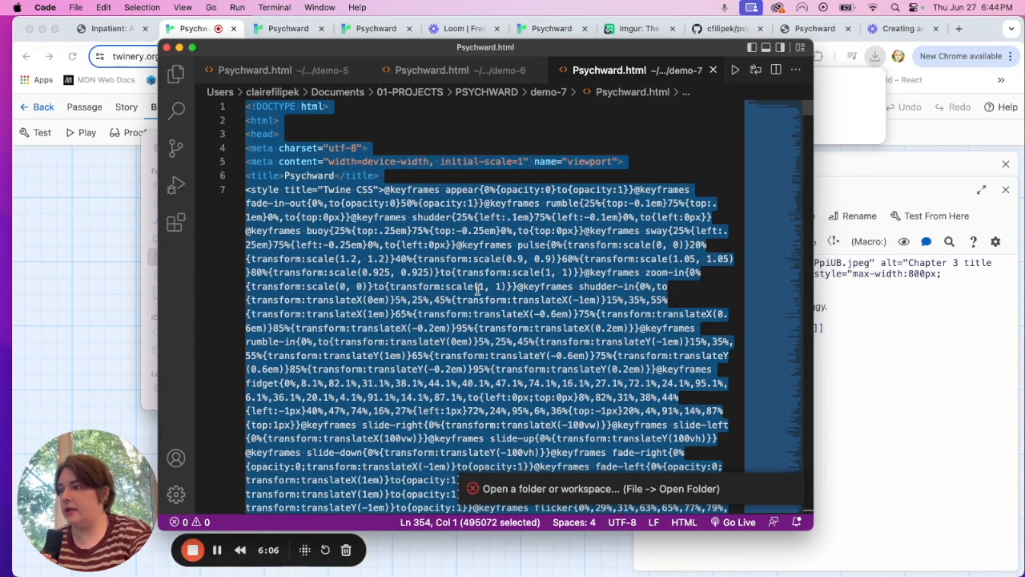
Step: Switch to the psychward-demo-1 repository on GitHub and open index.html for editing
click(710, 28)
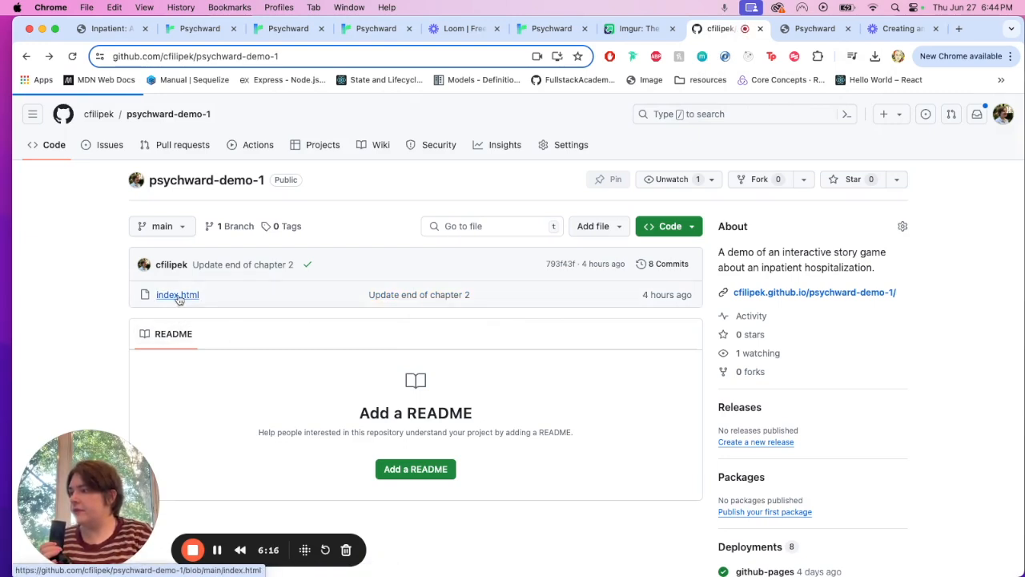
click(178, 295)
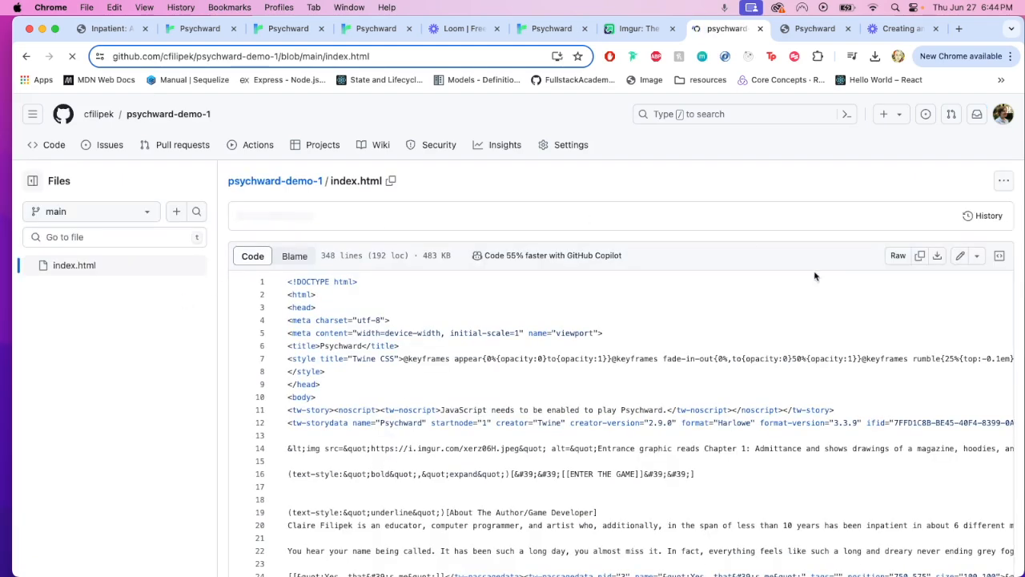
click(963, 256)
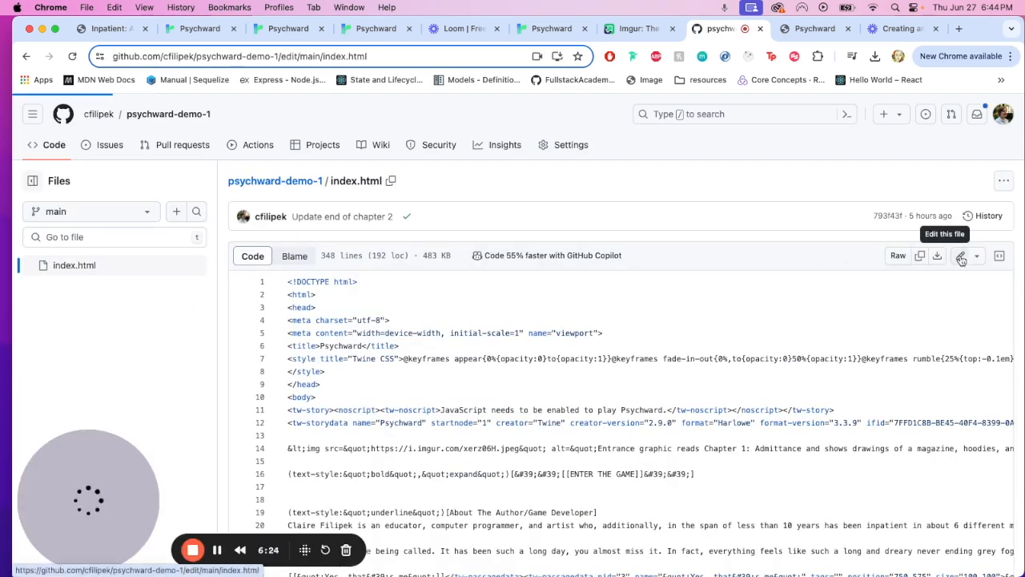
Step: Replace all of index.html with the copied Psychward.html code and delete the empty line at the end
click(515, 263)
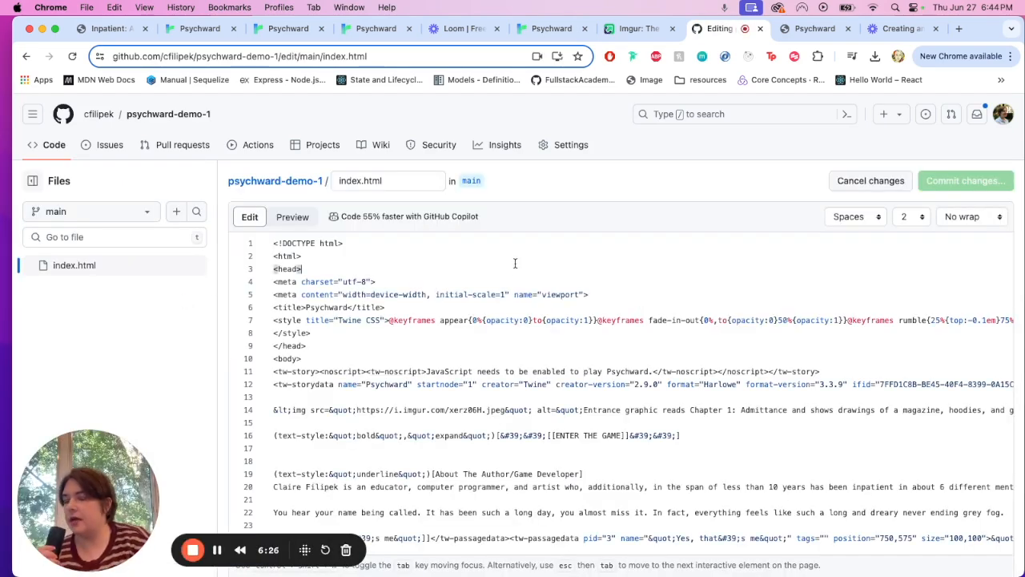
key(super+a)
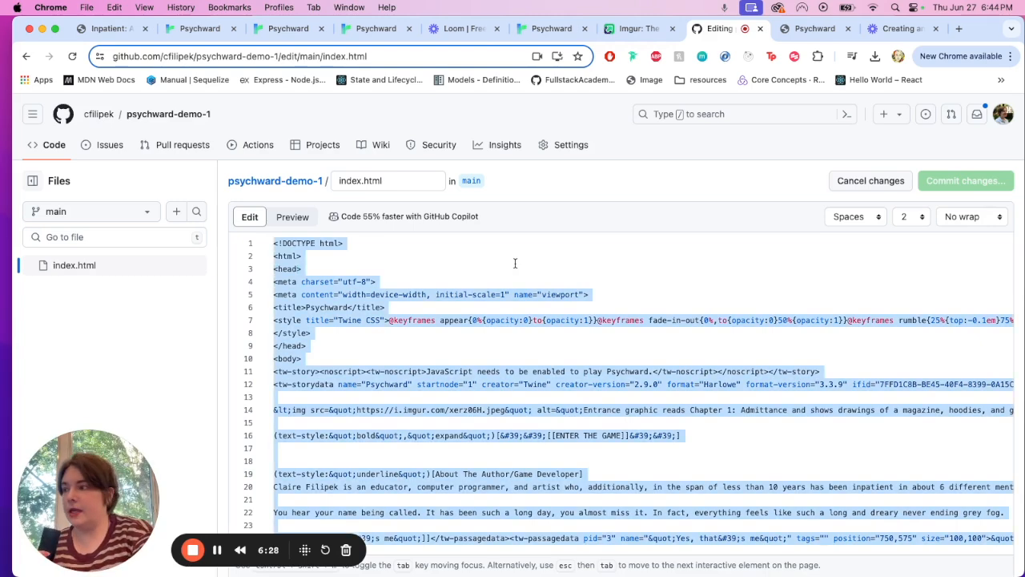
key(super+v)
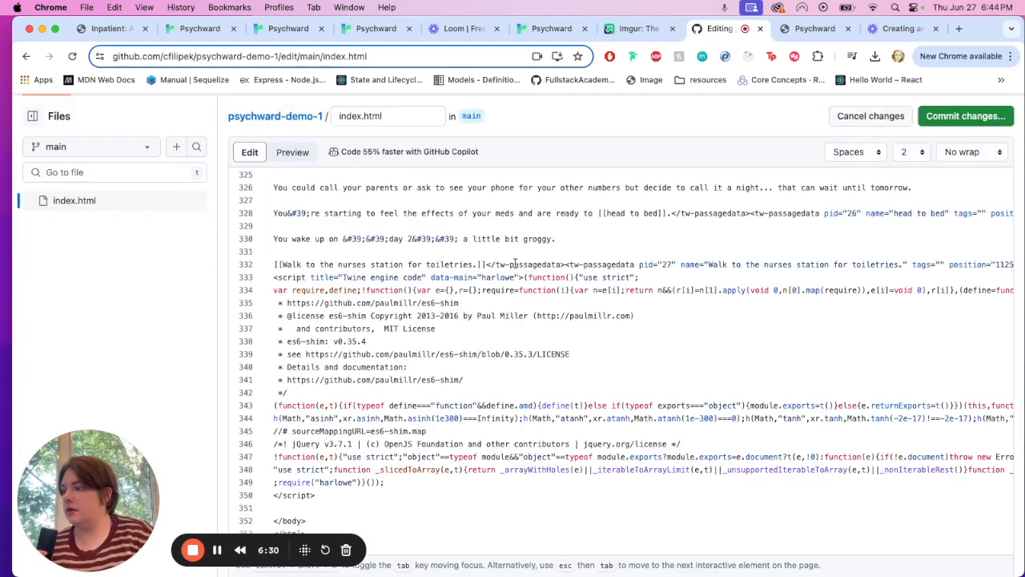
scroll(414, 433, down, 2)
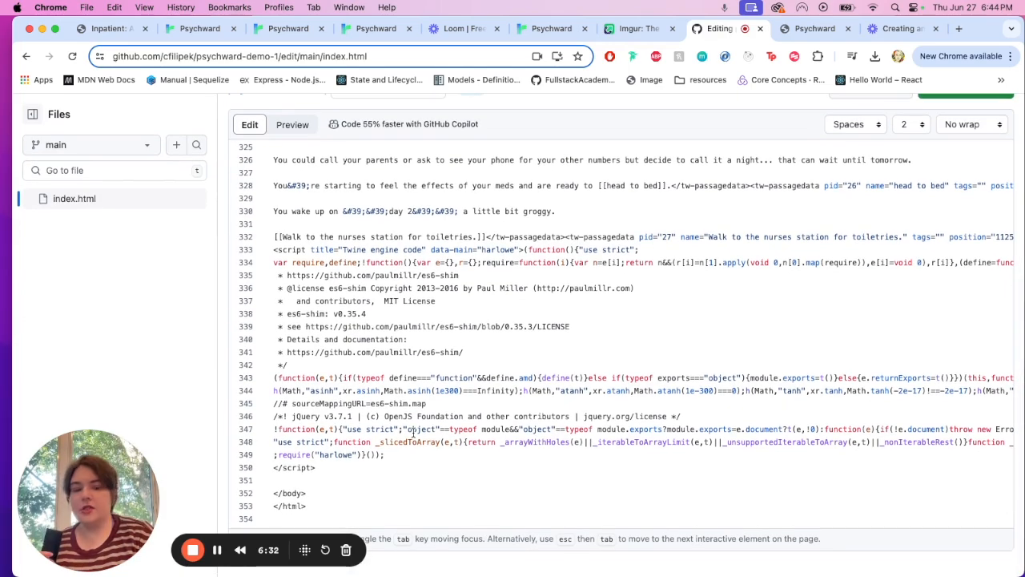
key(BackSpace)
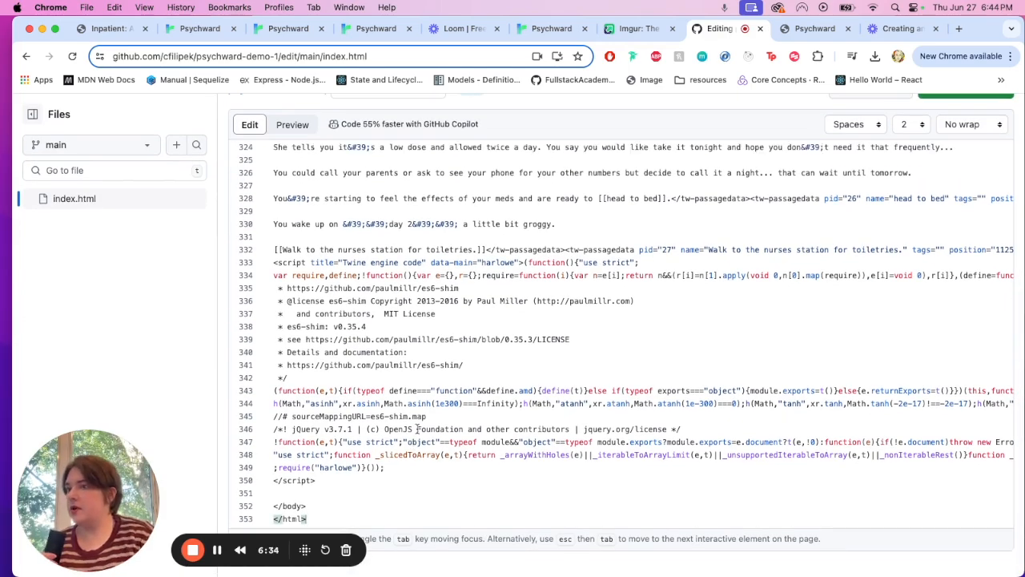
scroll(542, 325, up, 10)
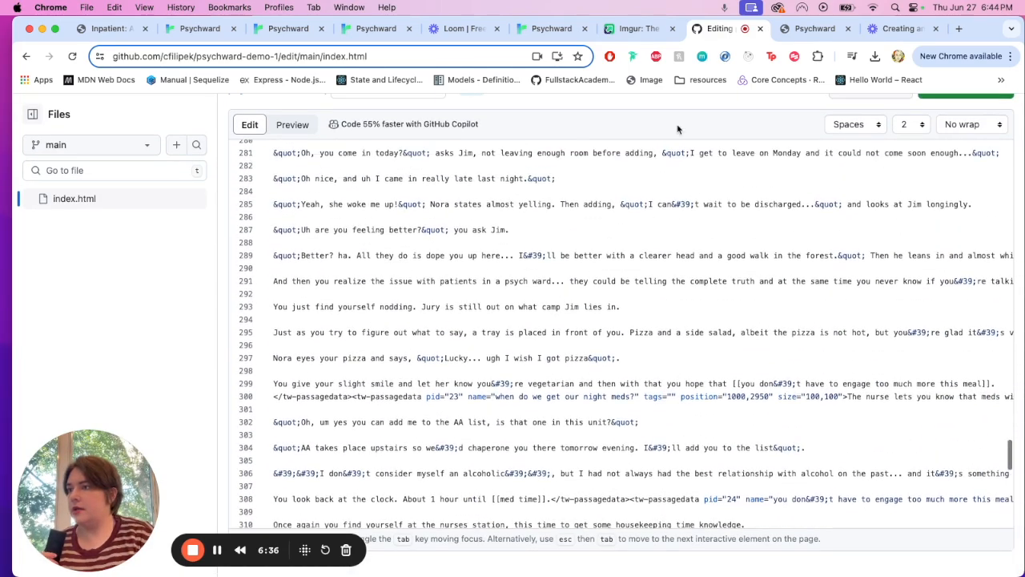
Step: Commit the index.html changes directly to the main branch with the message "Update to Chapter 3"
scroll(681, 122, up, 2)
click(942, 181)
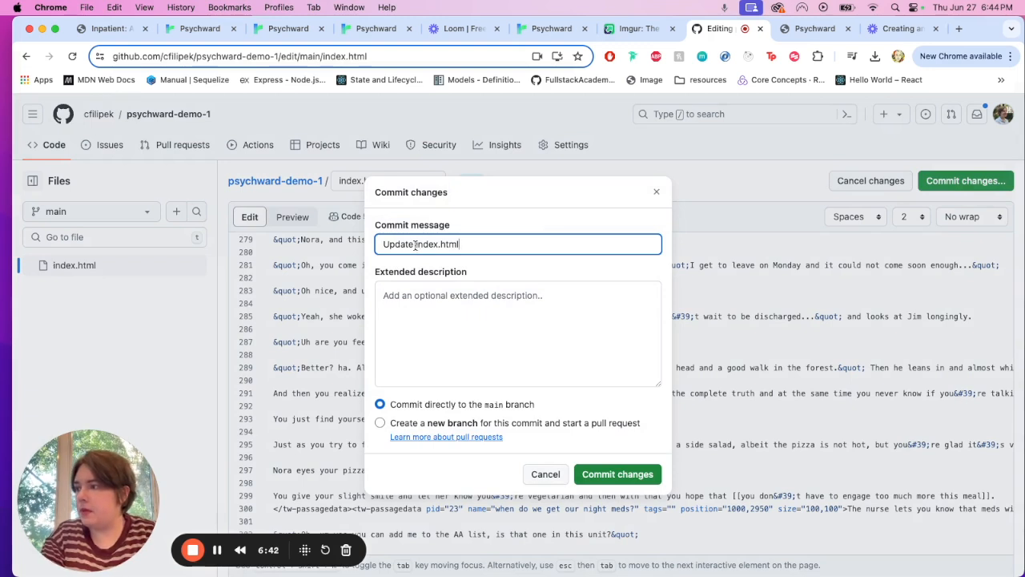
drag(415, 245, 481, 242)
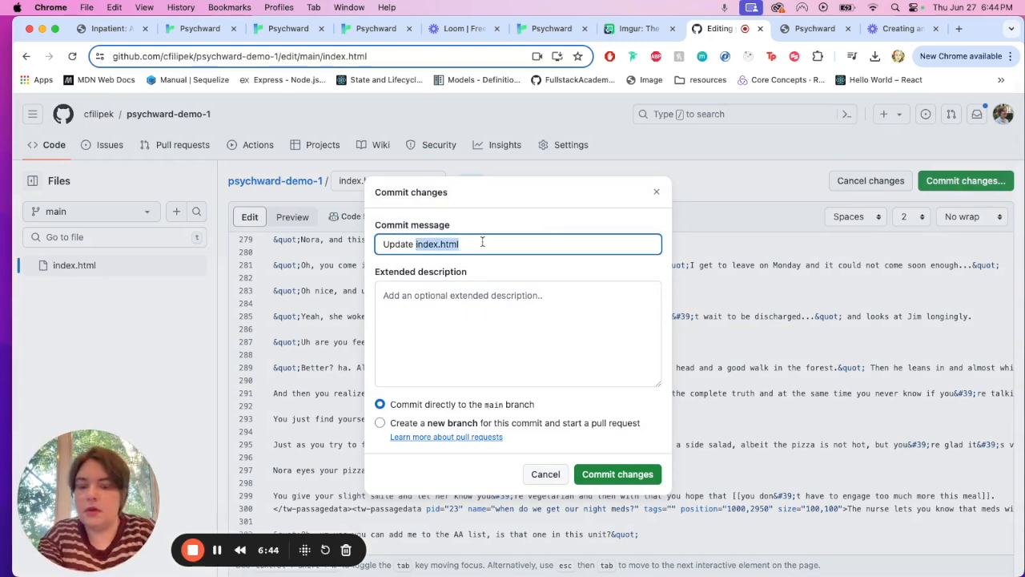
text(to Chapter 3)
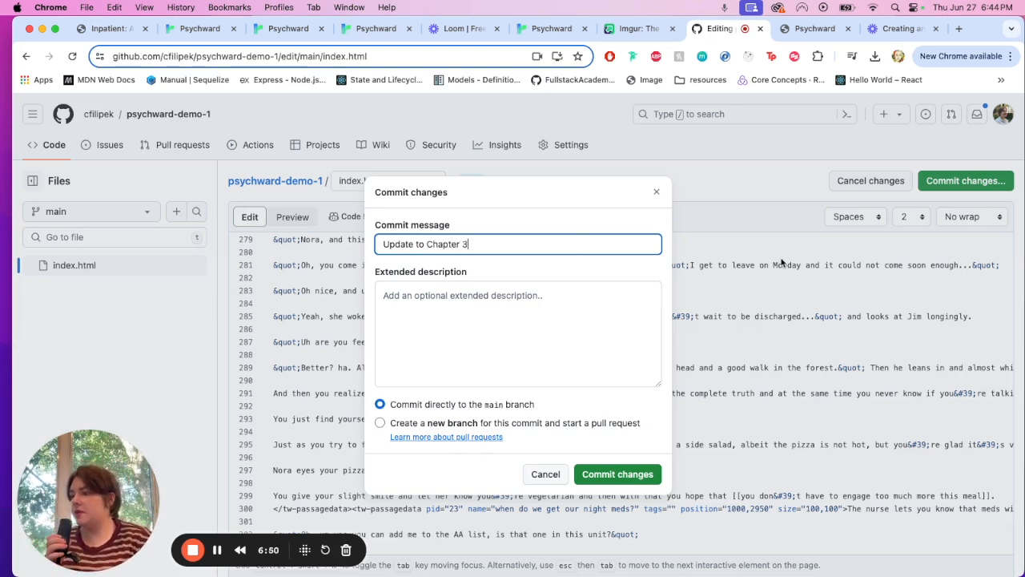
click(624, 473)
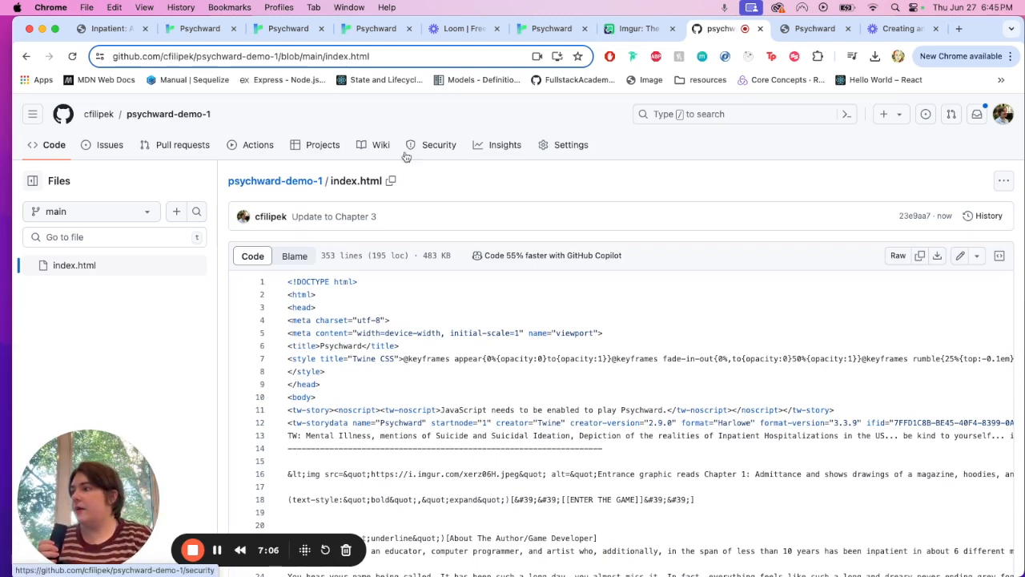
Step: Open the psychward-demo-1 repository overview, then play the published Psychward game, telling Dr. Harris the truth and continuing to the morning passage
click(184, 117)
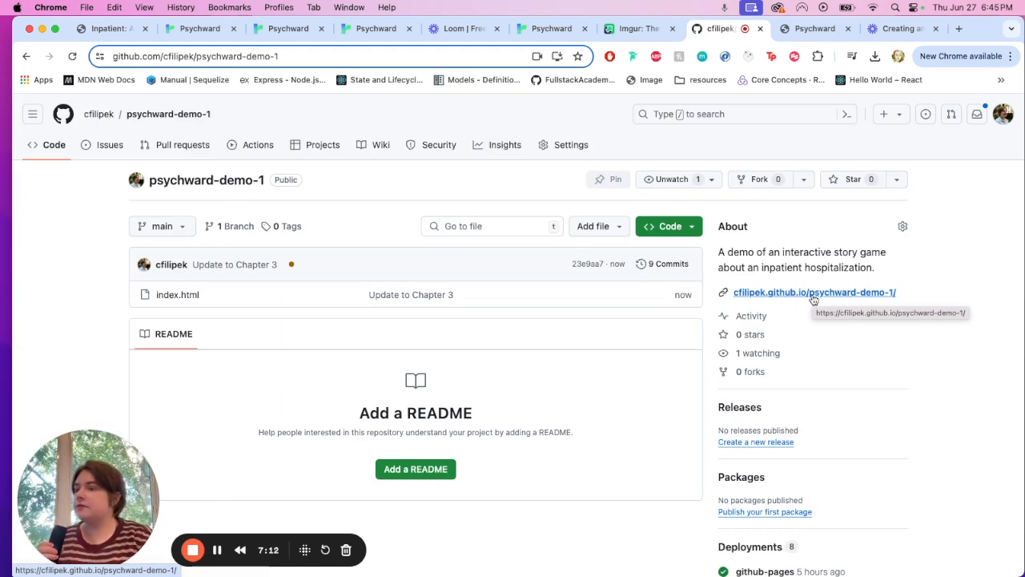
click(806, 29)
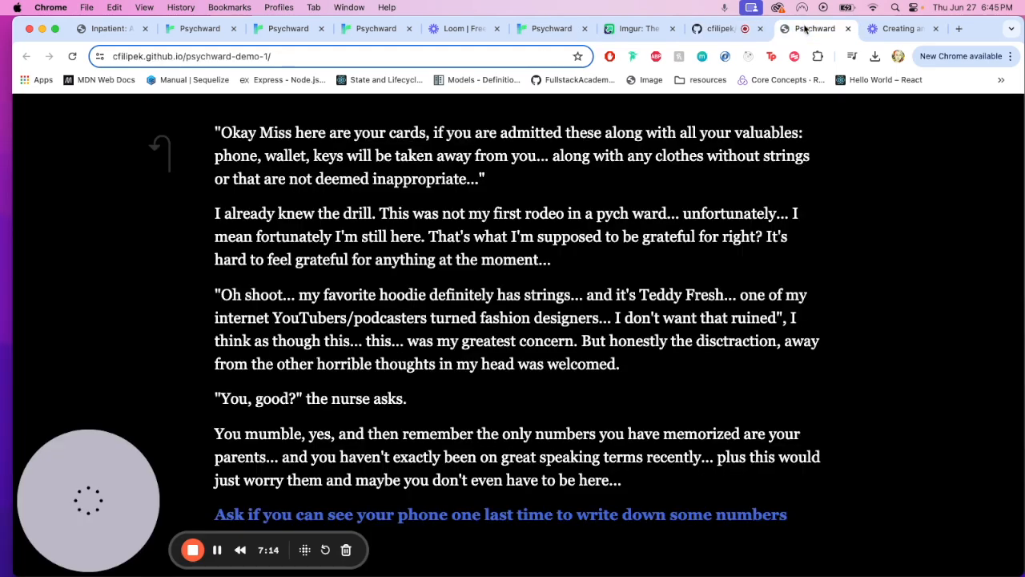
click(595, 515)
click(606, 373)
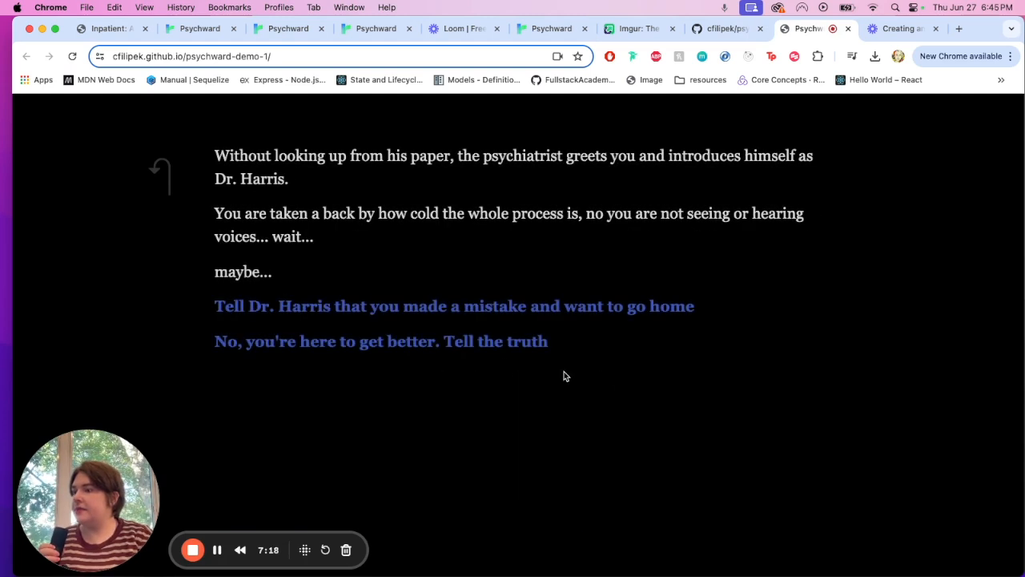
click(513, 343)
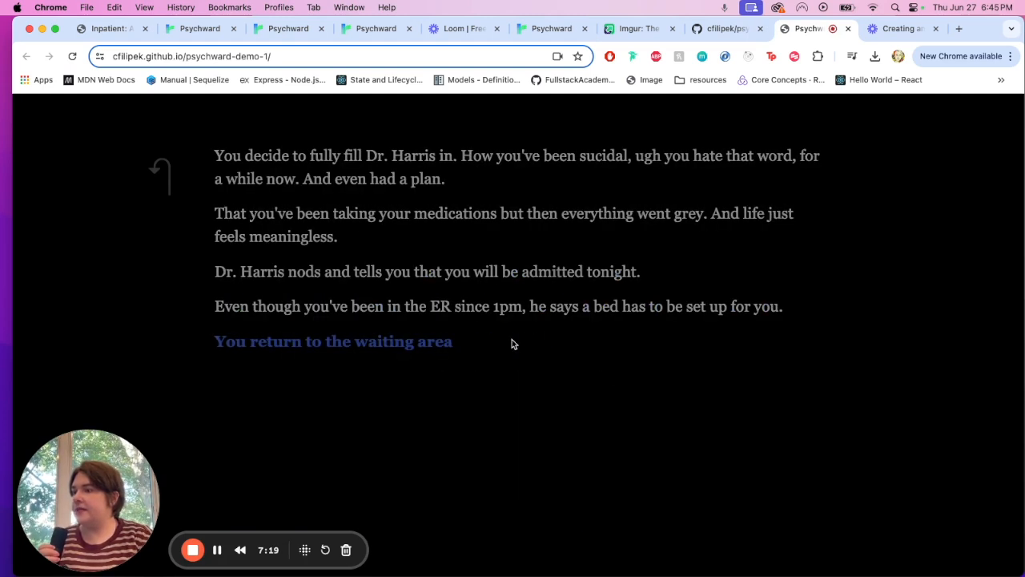
click(419, 351)
click(385, 554)
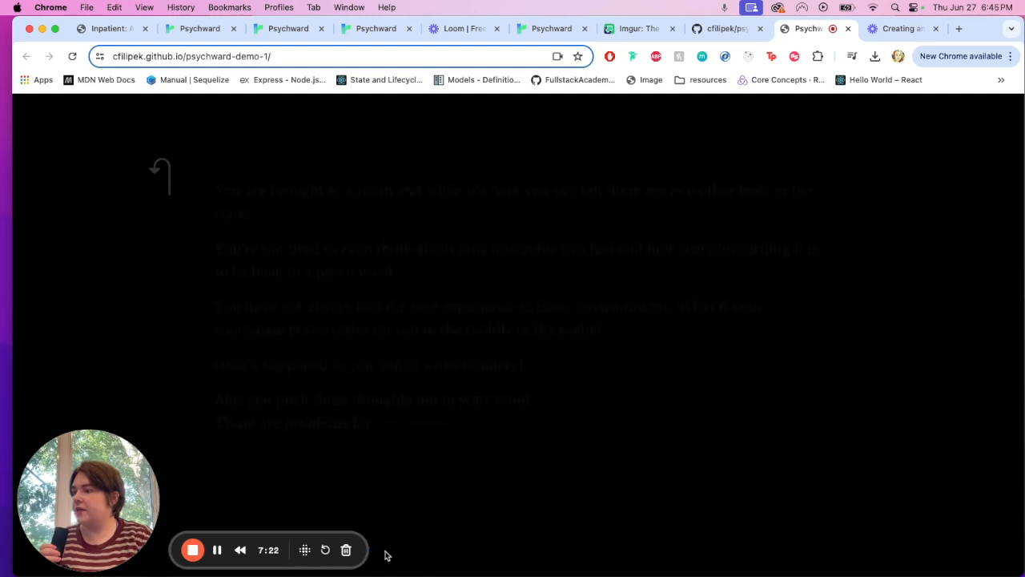
scroll(444, 385, down, 5)
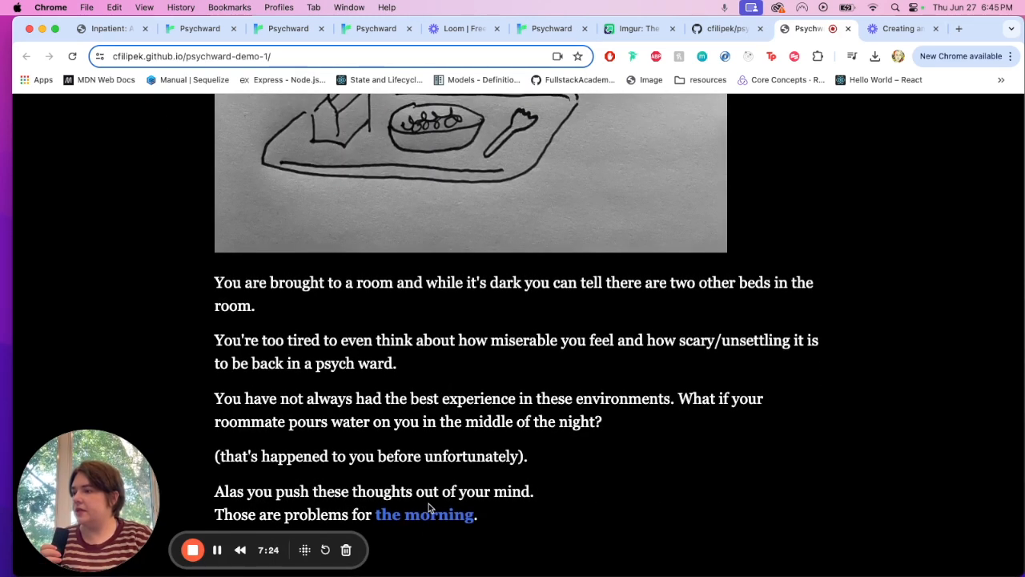
click(430, 513)
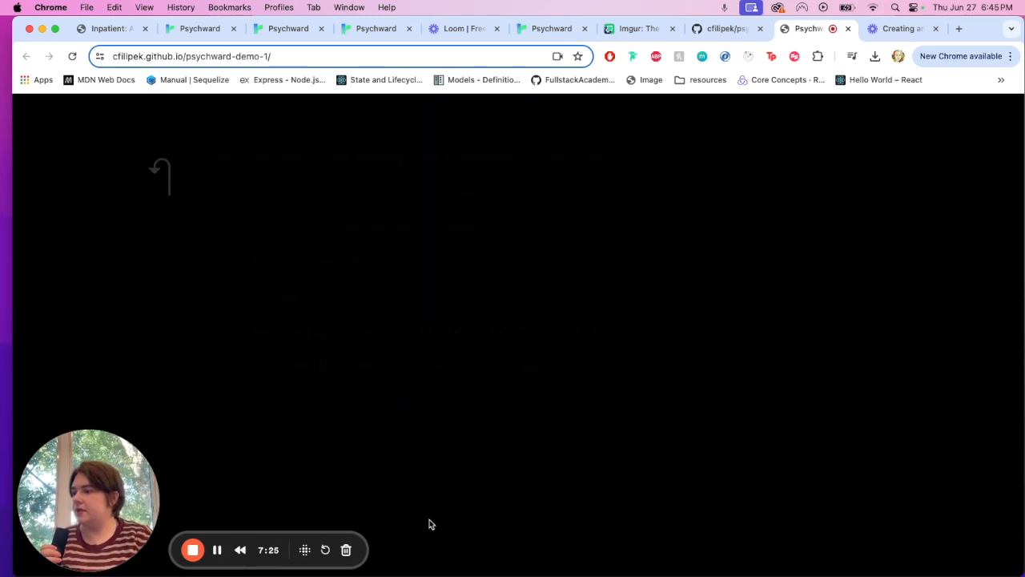
Step: Review the psychward-demo-1 repository, the Chapter 3 title card on Imgur, and the Inpatient game's payment page
click(726, 29)
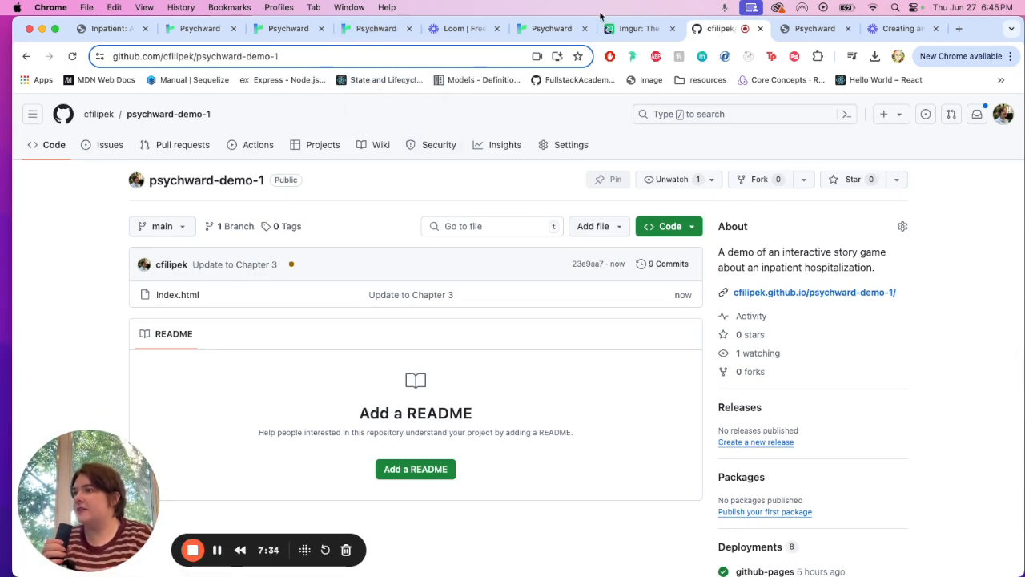
click(632, 30)
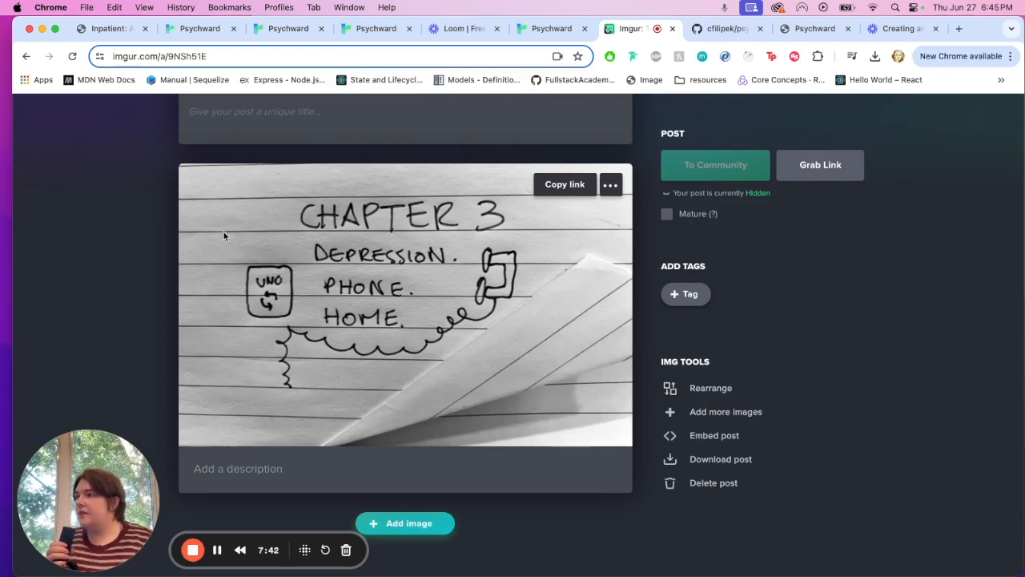
click(119, 33)
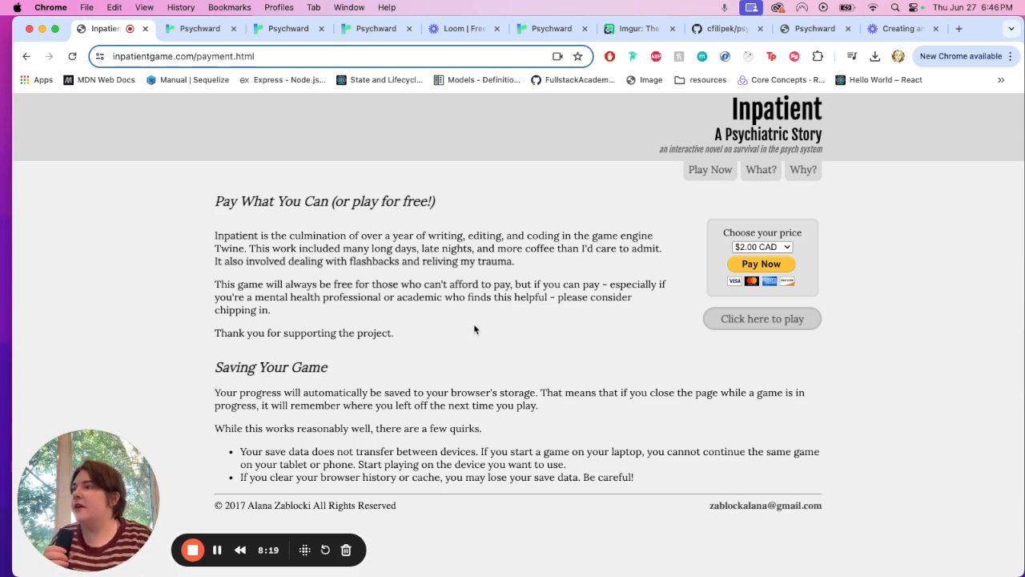
Step: Return to the Psychward story in Twine and look back over the earlier passages in its story map
click(292, 31)
click(194, 32)
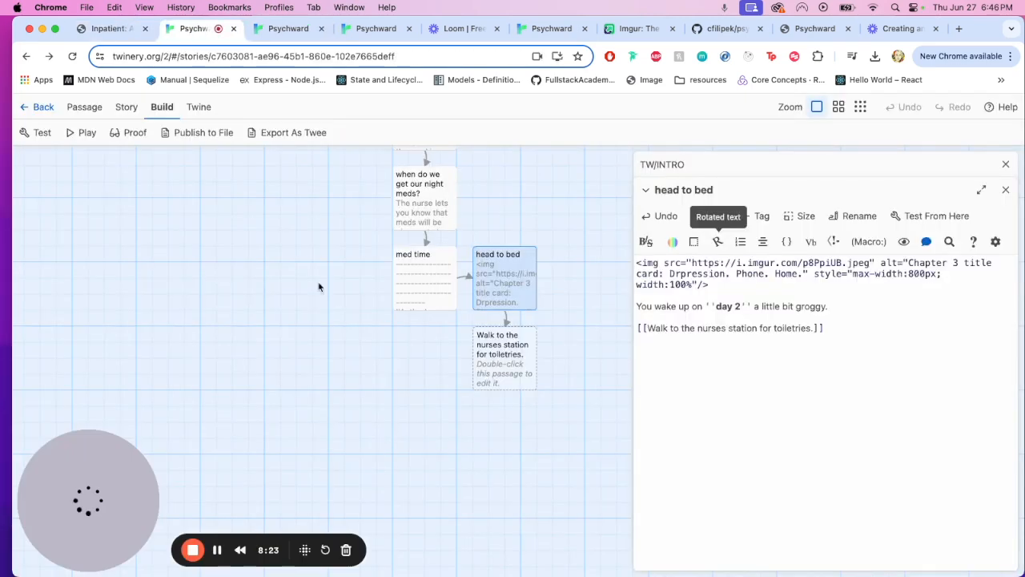
scroll(318, 291, up, 10)
scroll(319, 293, right, 2)
scroll(318, 291, up, 15)
scroll(318, 291, right, 2)
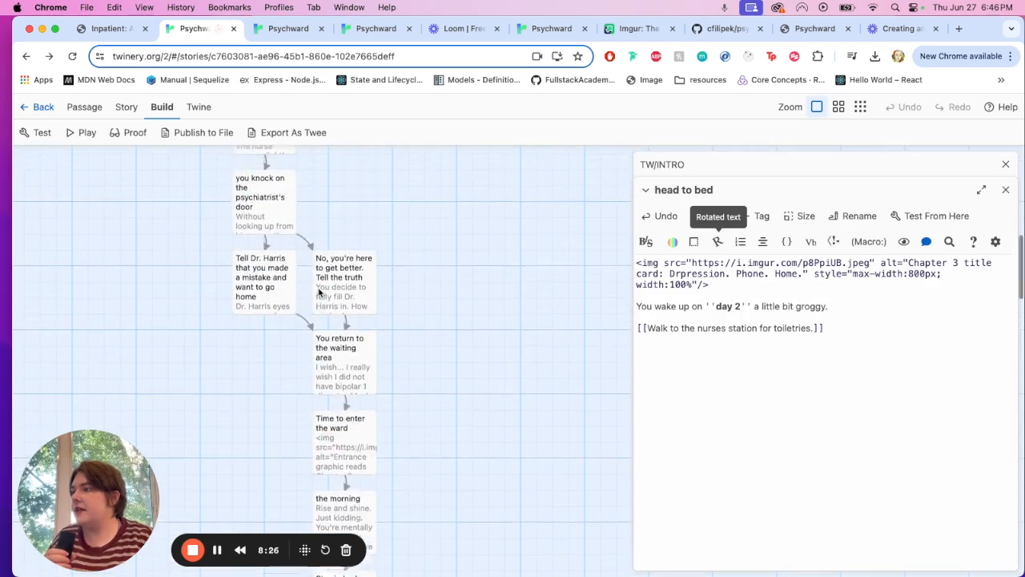